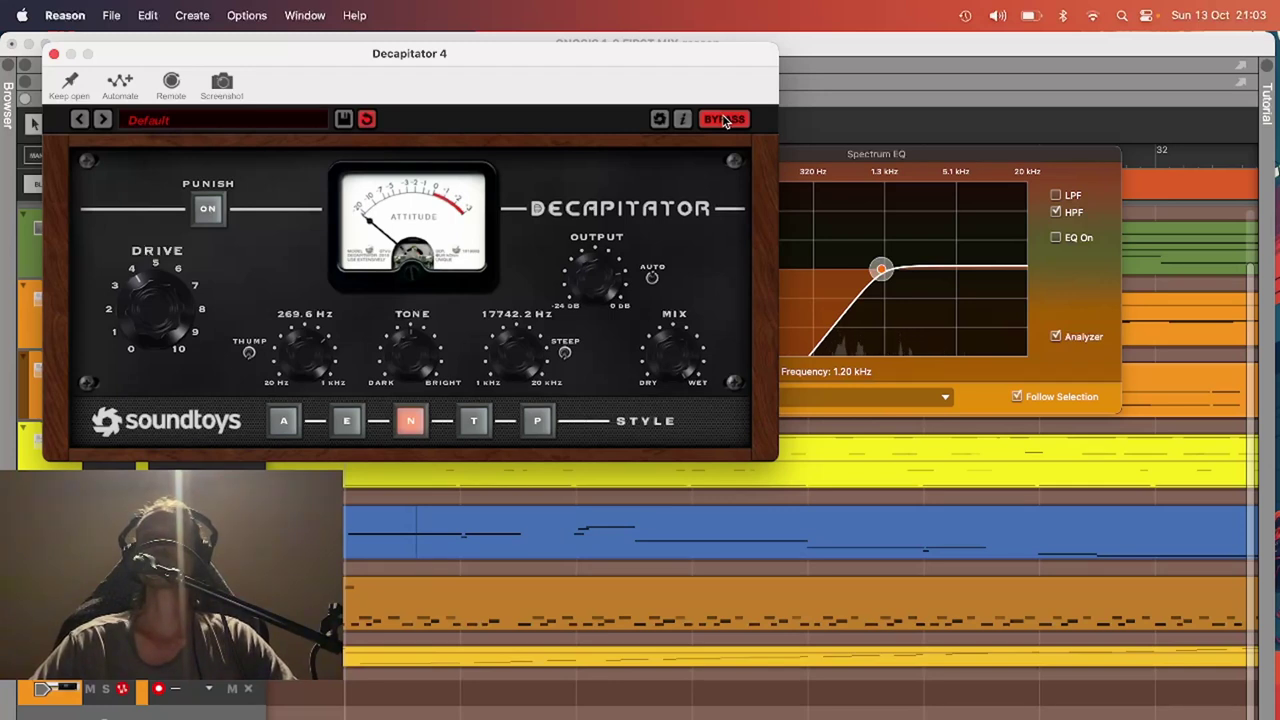
Step: Toggle the Decapitator's bypass to compare the NOISES sound with and without the effect, leave it bypassed, and close the plugin window
click(724, 120)
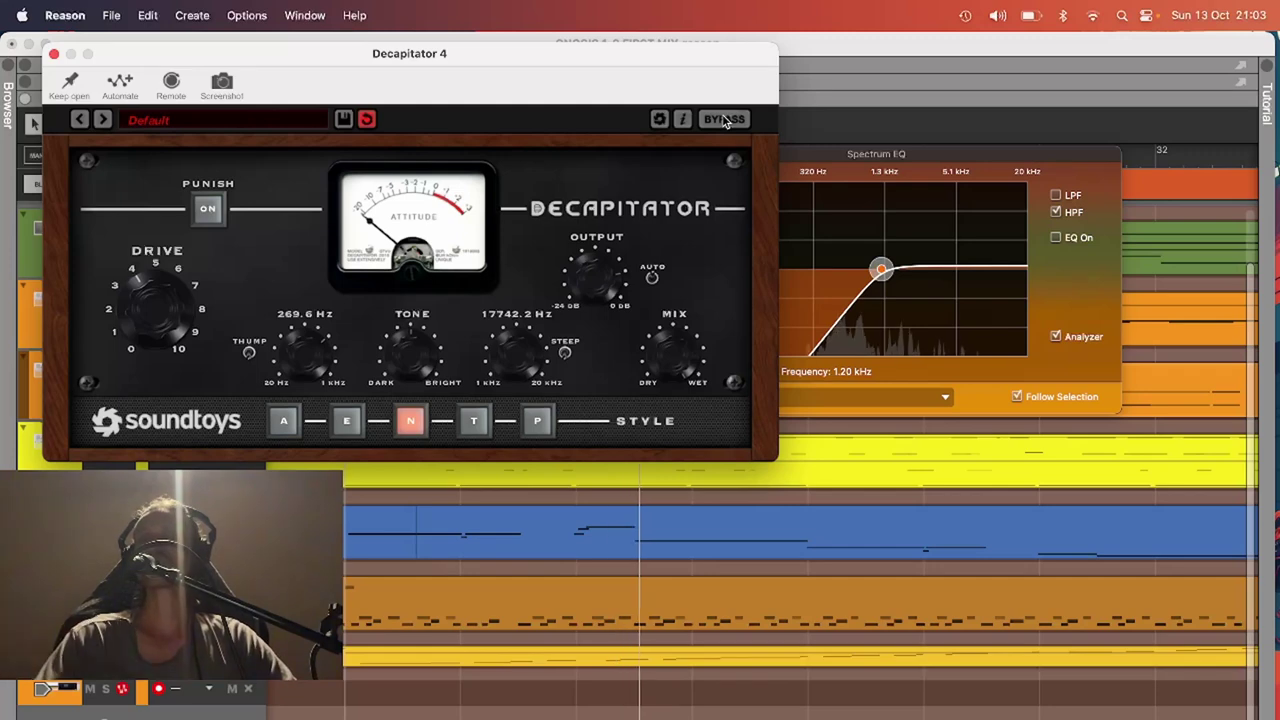
click(724, 120)
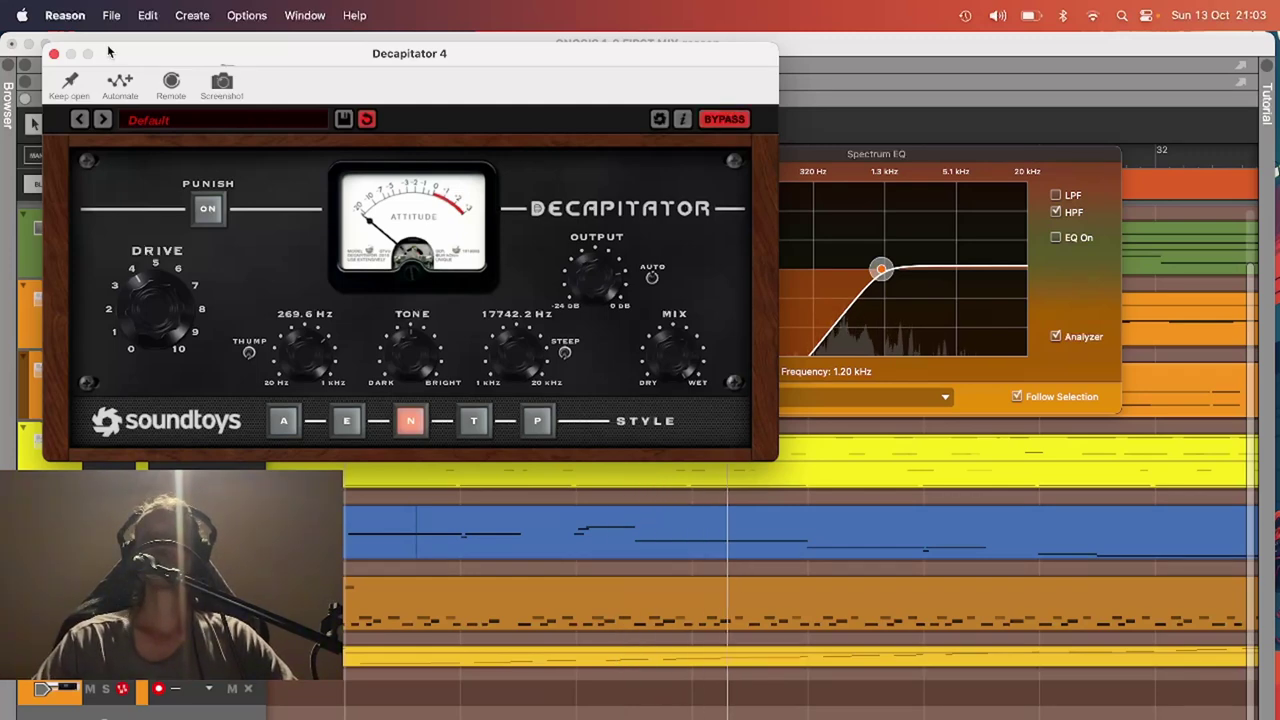
click(55, 54)
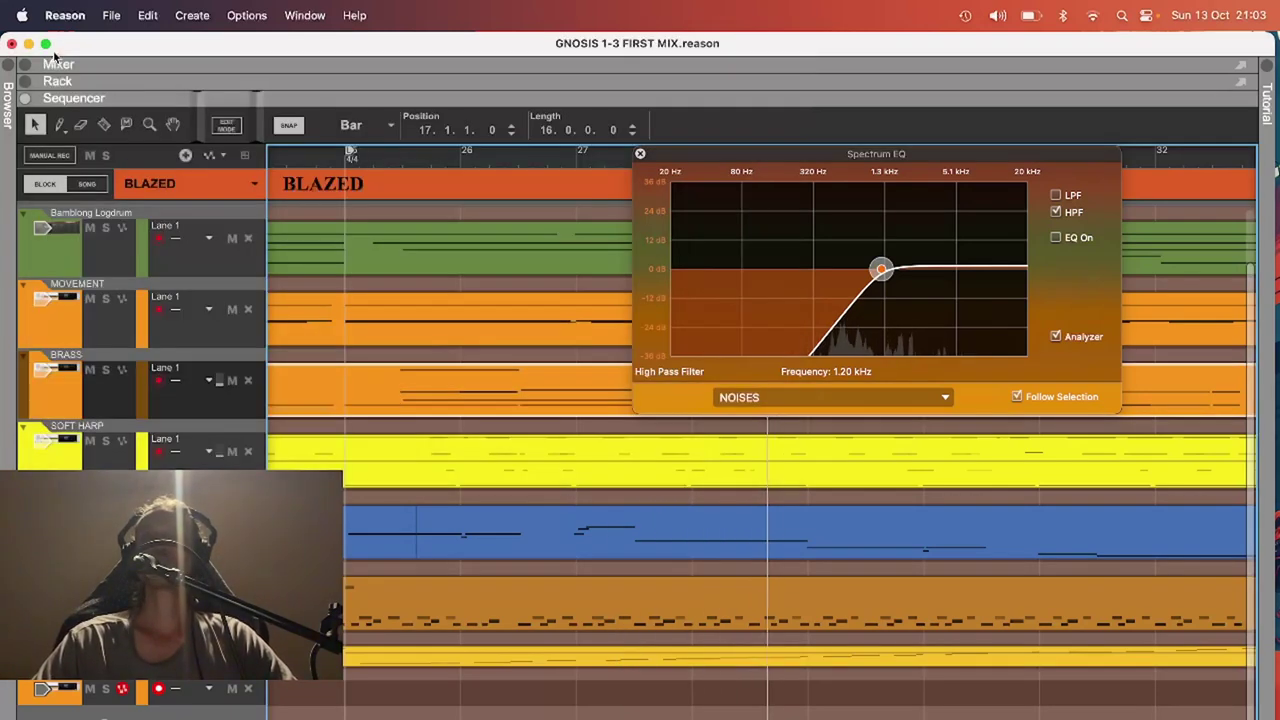
Step: Close the Spectrum EQ window and rename the NOISES mix channel in the rack as "NOISES - AYTONATE"
click(510, 77)
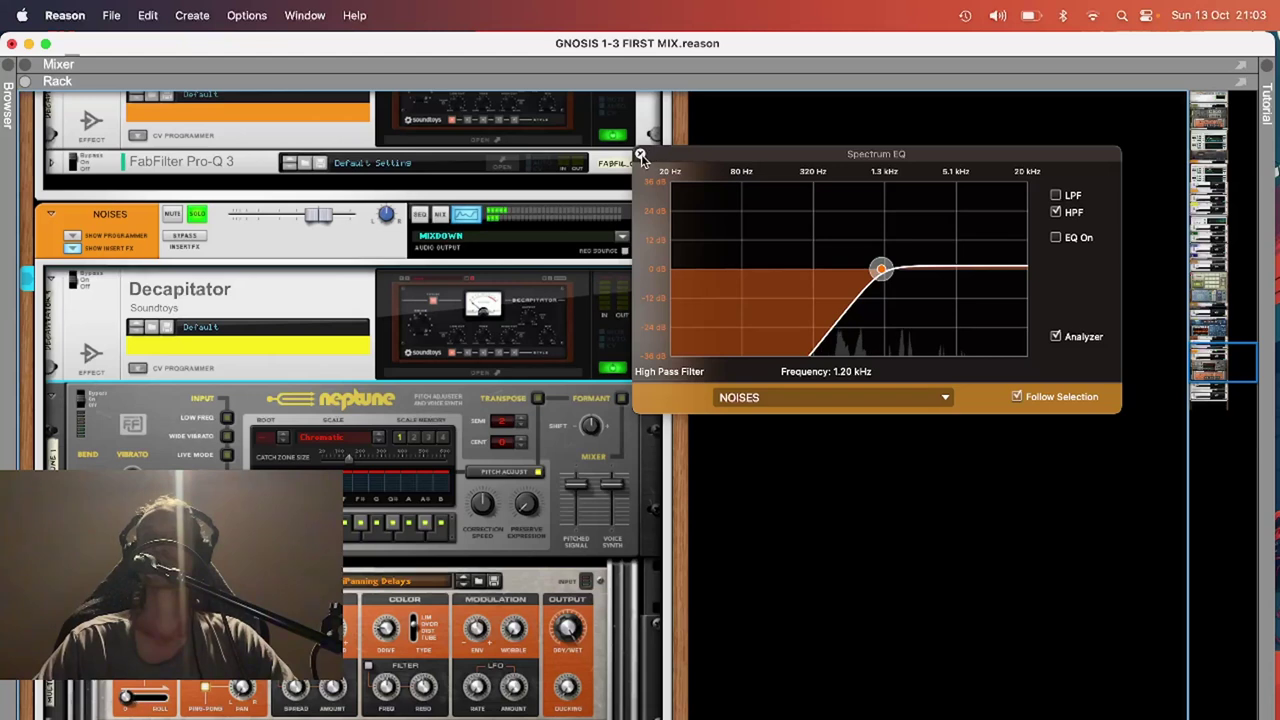
click(640, 154)
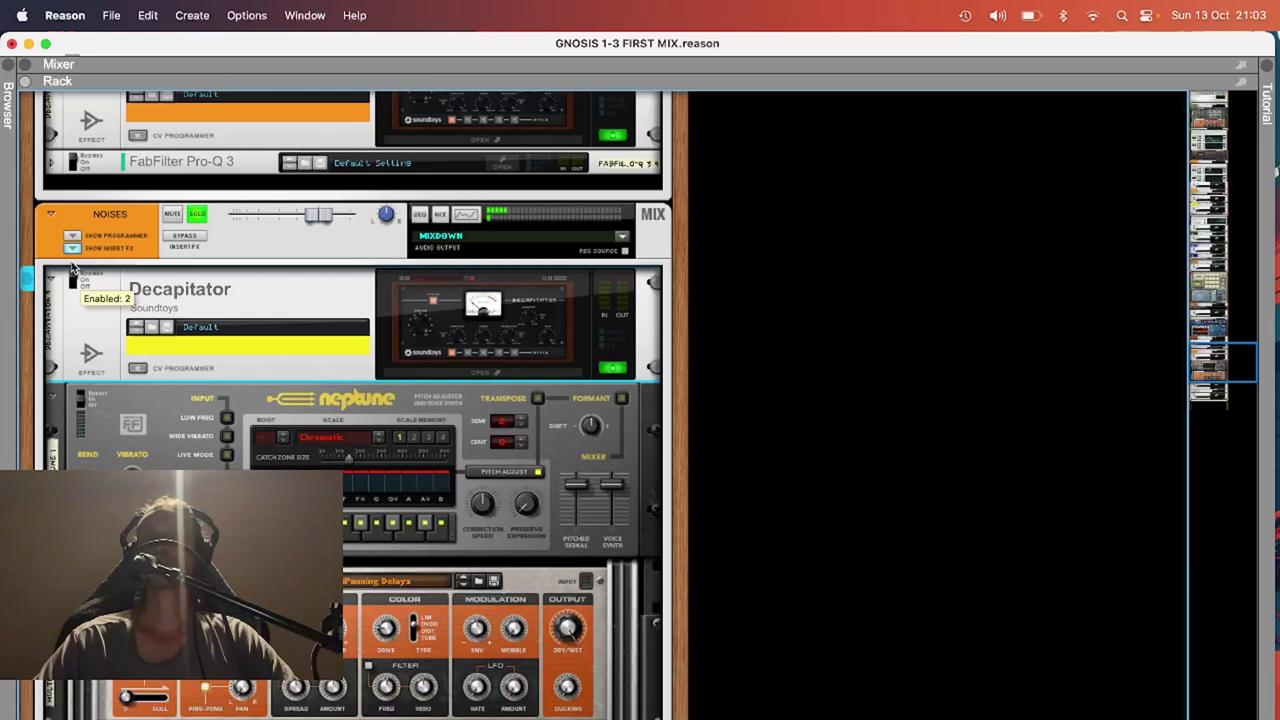
double_click(121, 213)
key(Right)
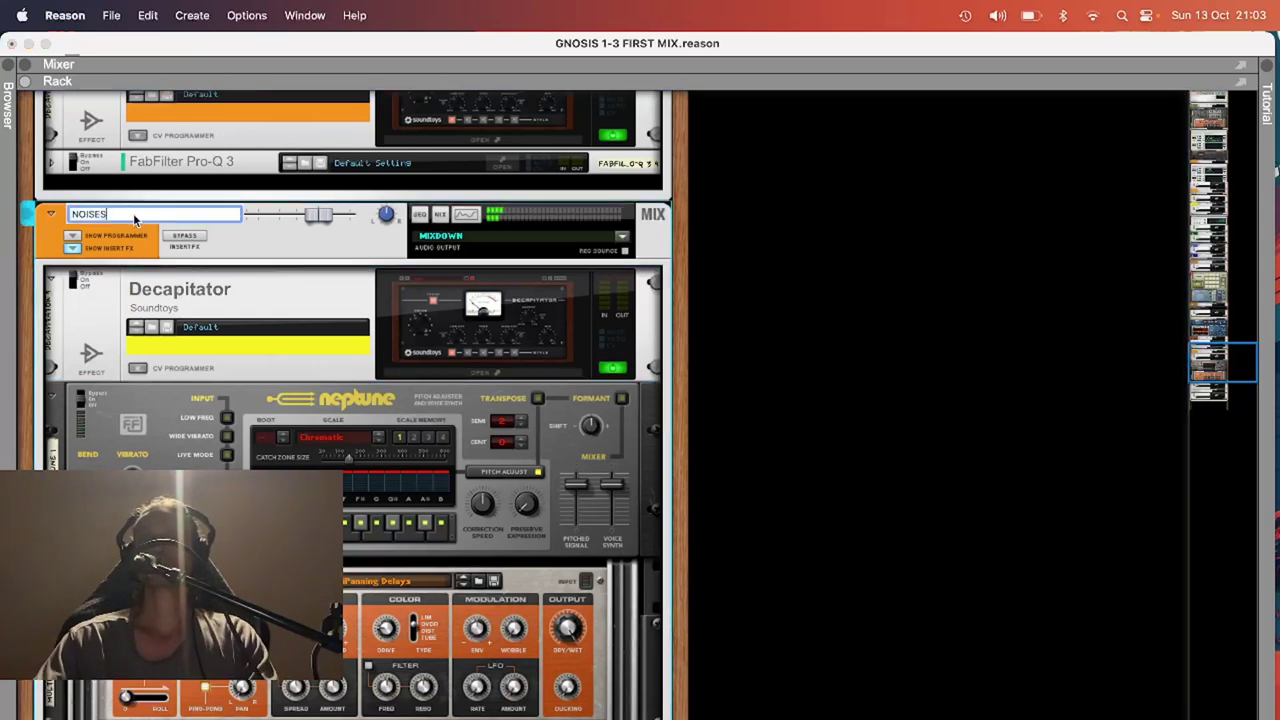
text(0)
key(BackSpace)
text(- AT)
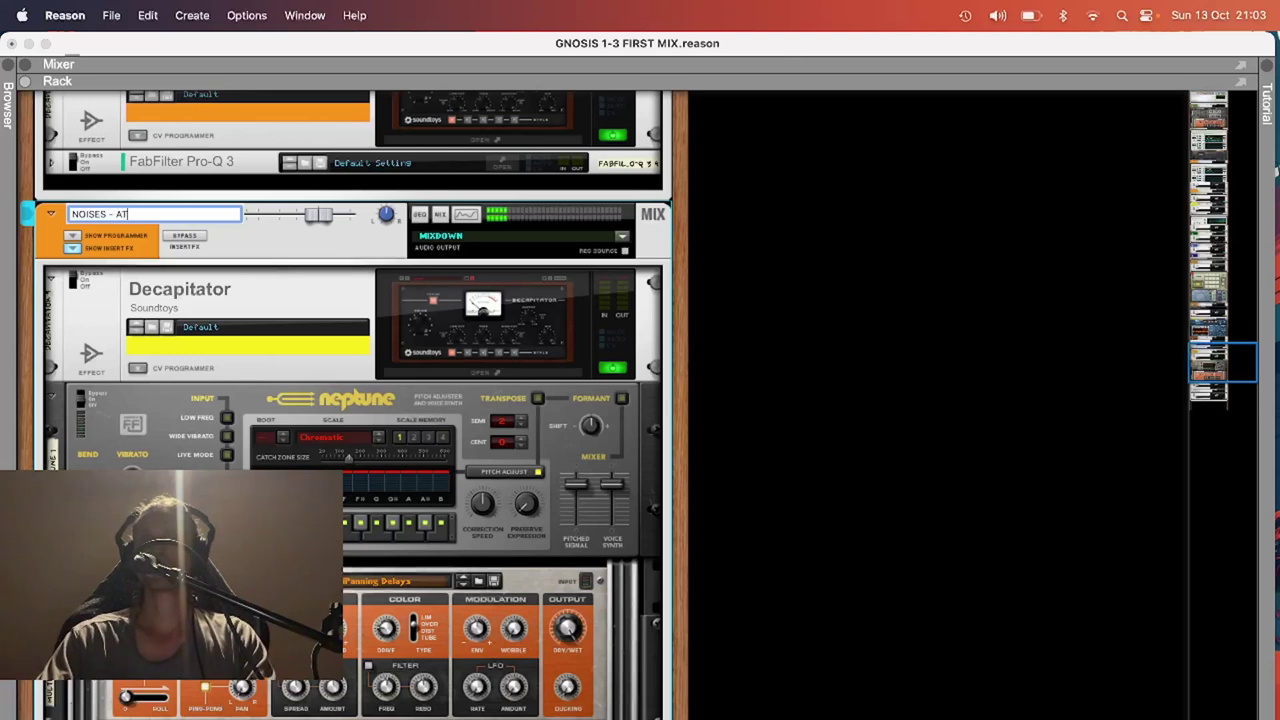
key(BackSpace)
text(YTONA)
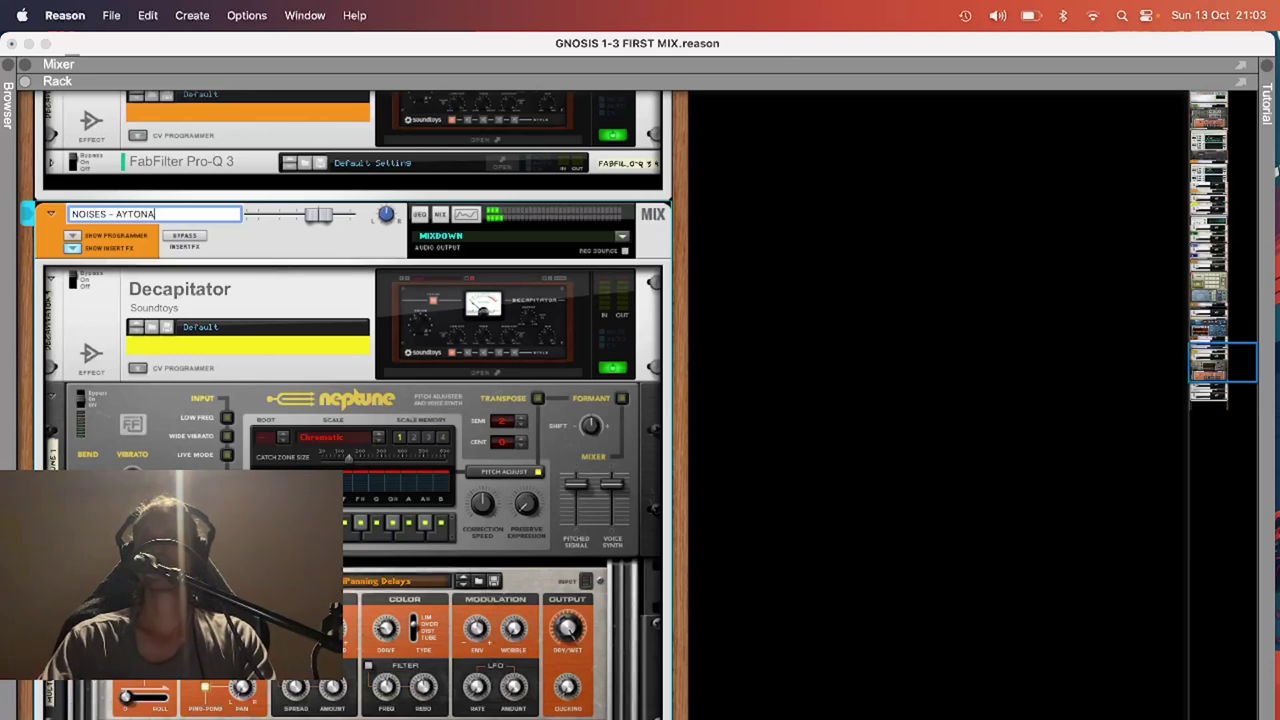
text(TE)
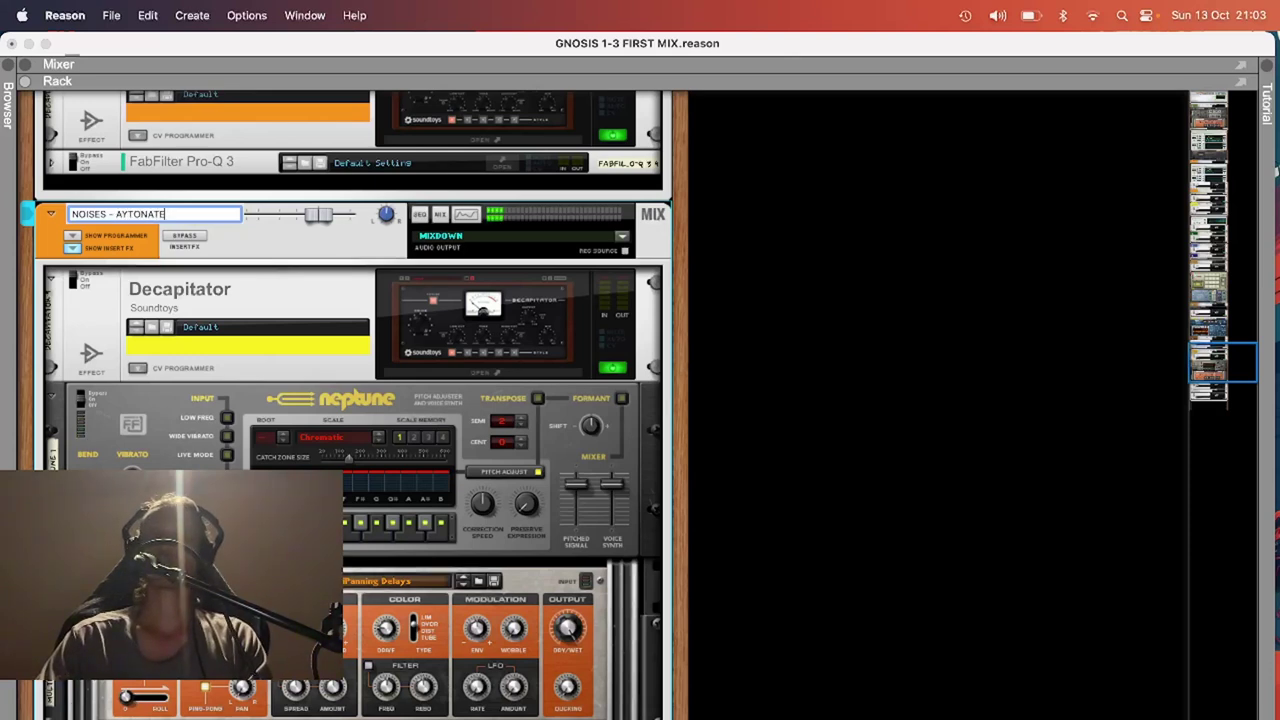
key(Return)
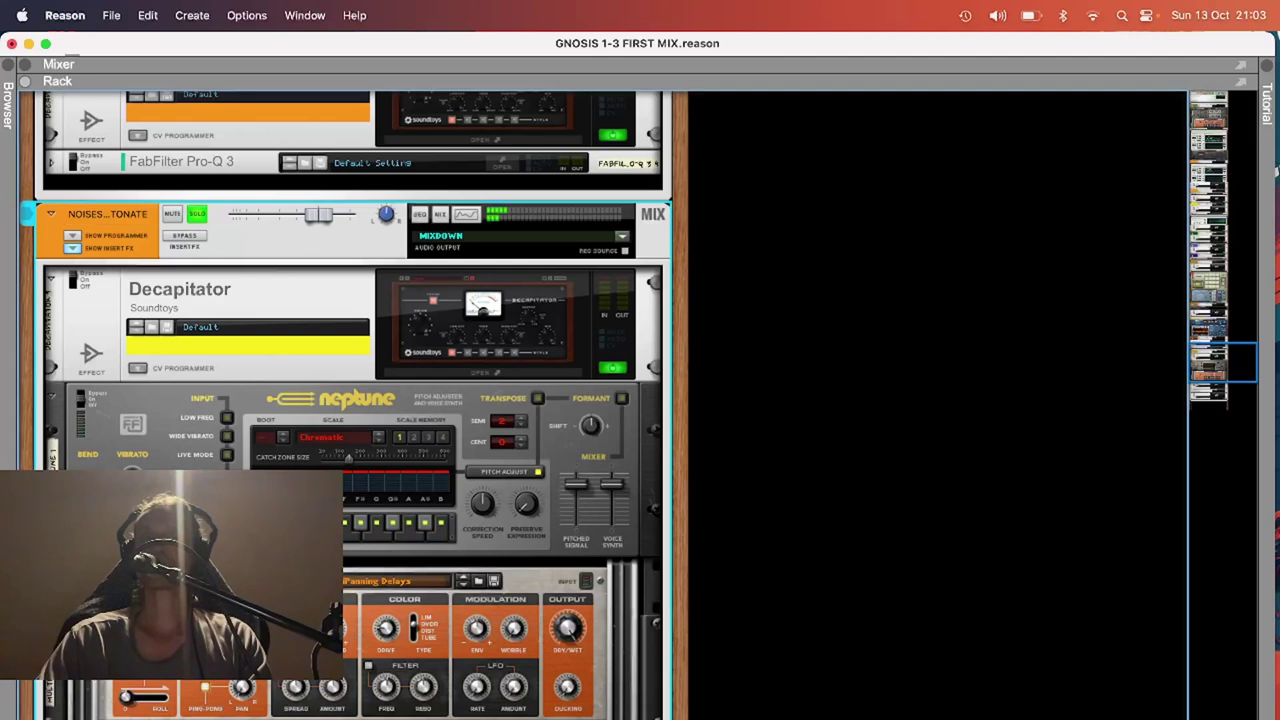
key(super+Tab)
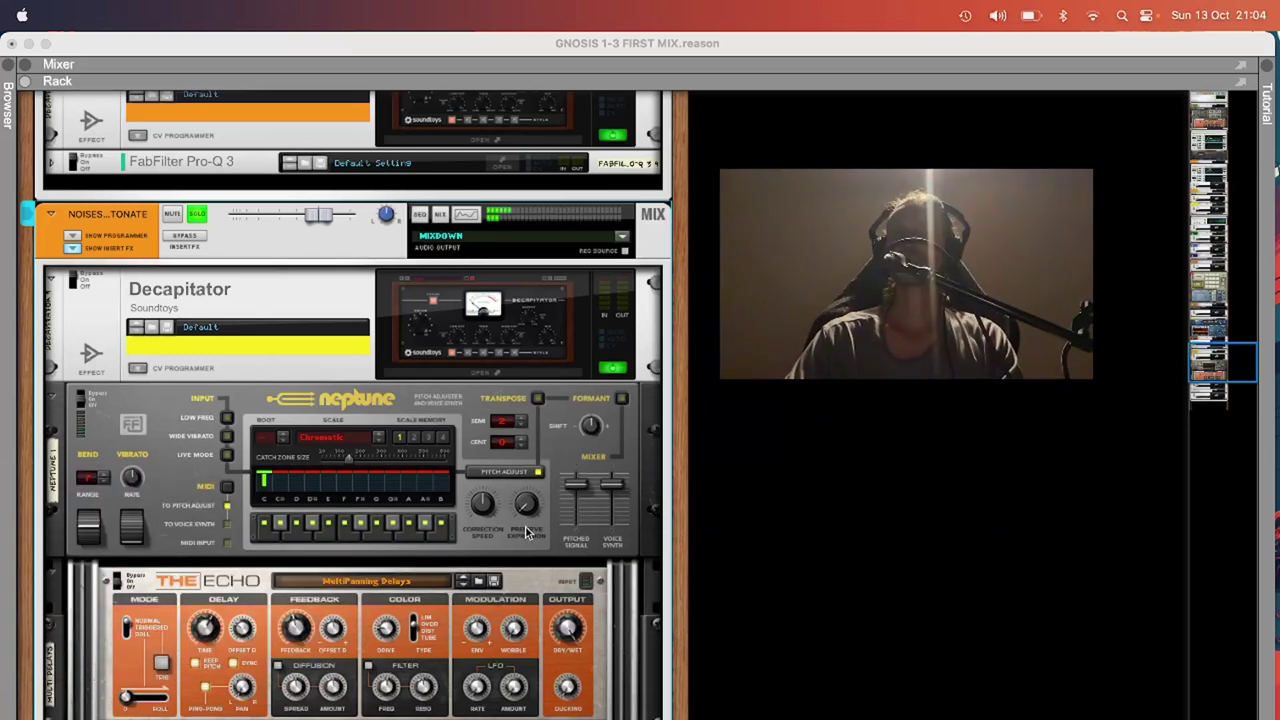
click(457, 601)
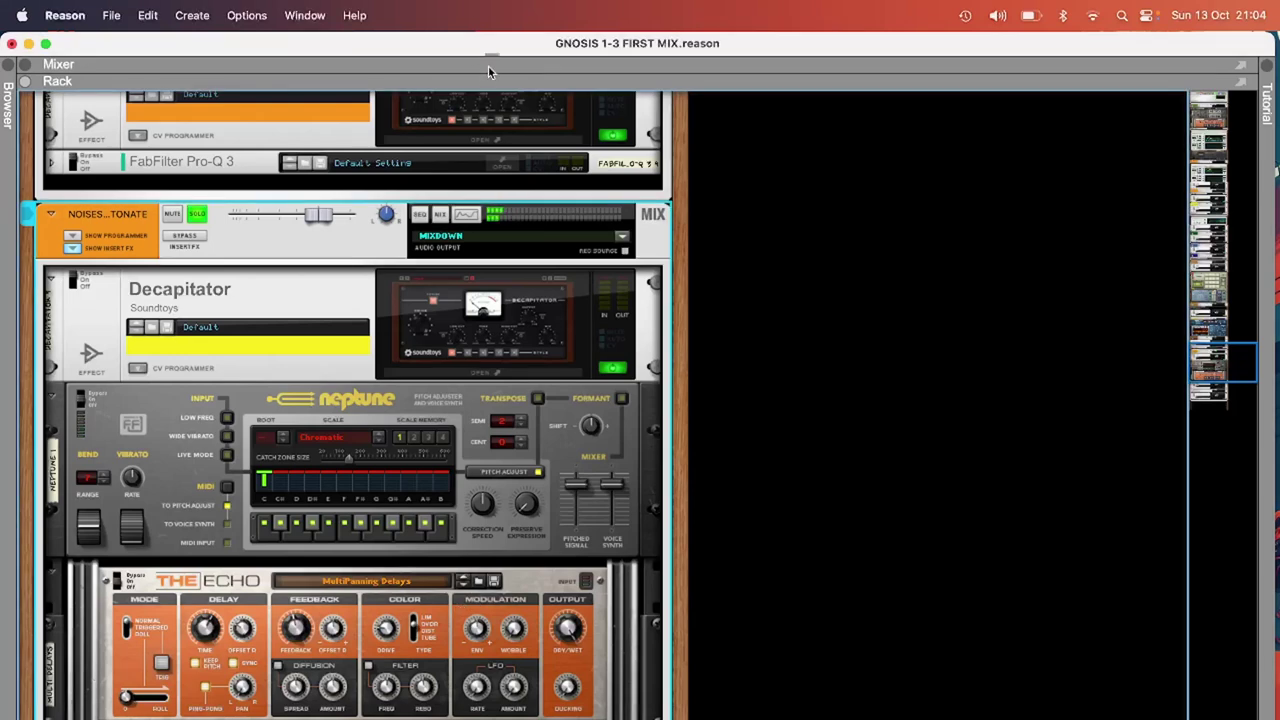
Step: Turn off solo on the NOISES - AYTONATE channel in the mixer and reset the master clip indicators
key(F5)
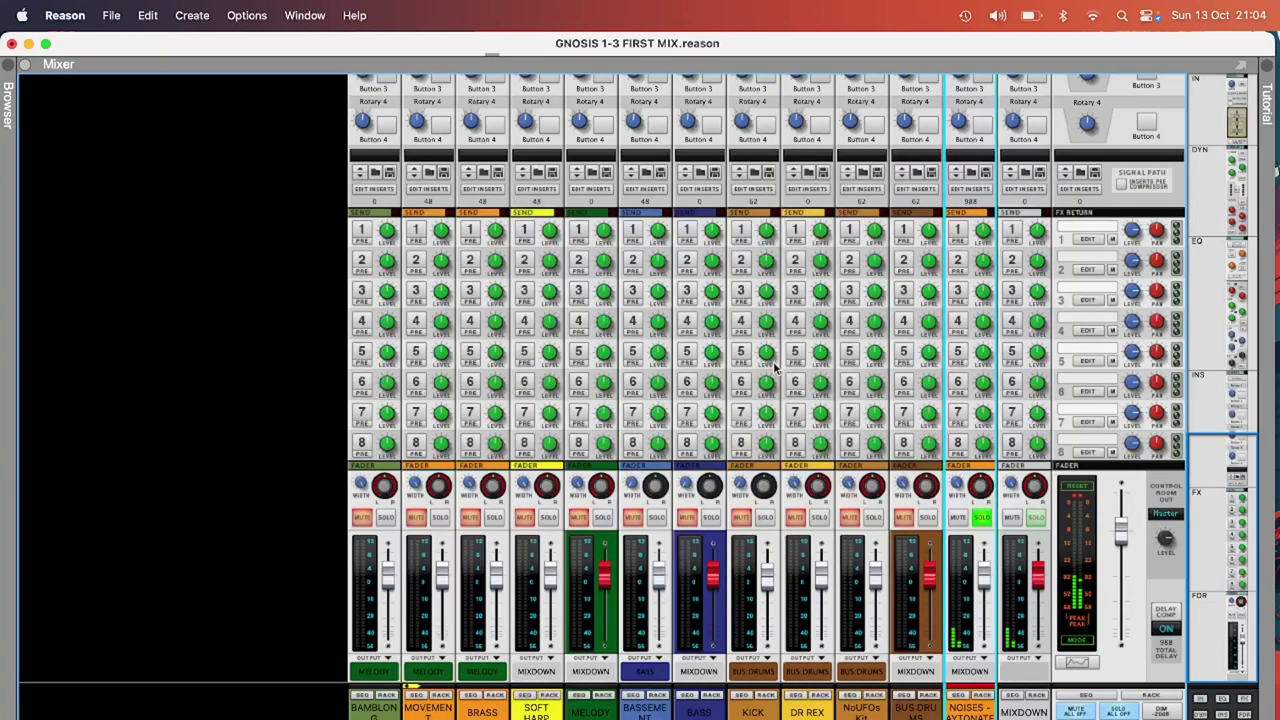
click(984, 518)
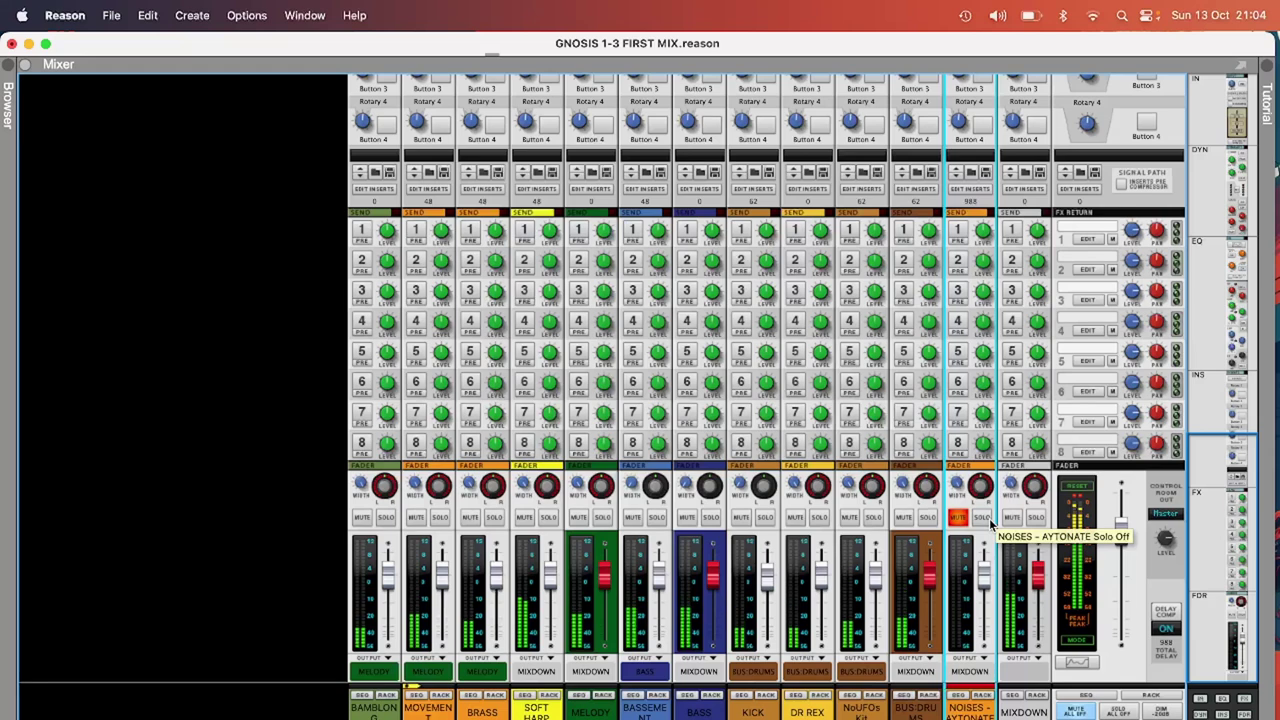
click(1076, 486)
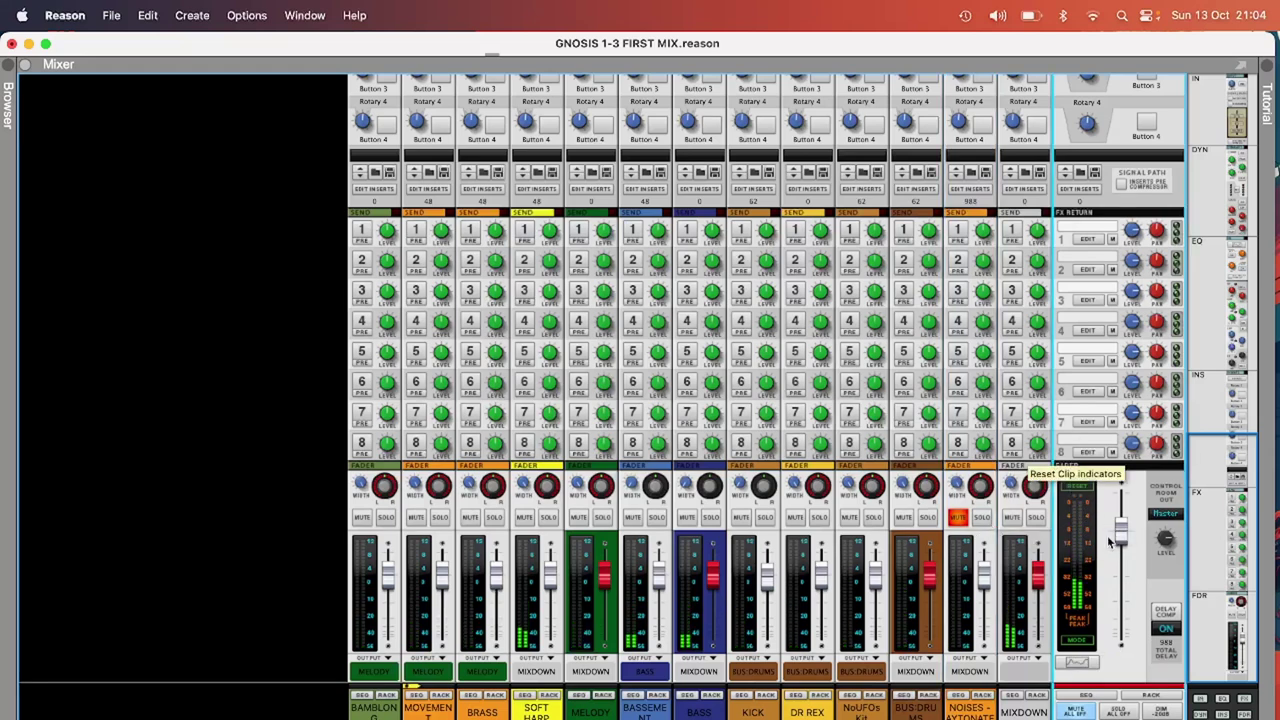
mouse_move(1121, 541)
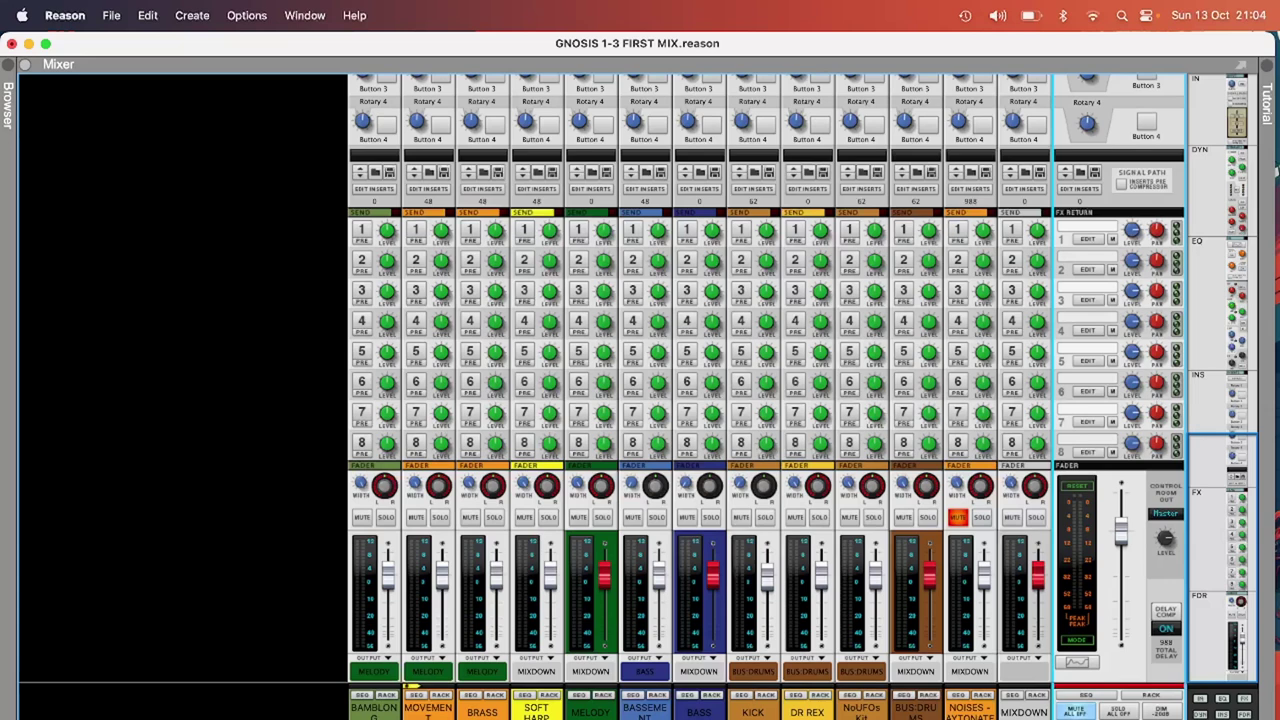
Step: Pull the mixer faders of the BAMBLONG, MOVEMENT, BRASS, SOFT HARP and MELODY channels all the way down
key(F6)
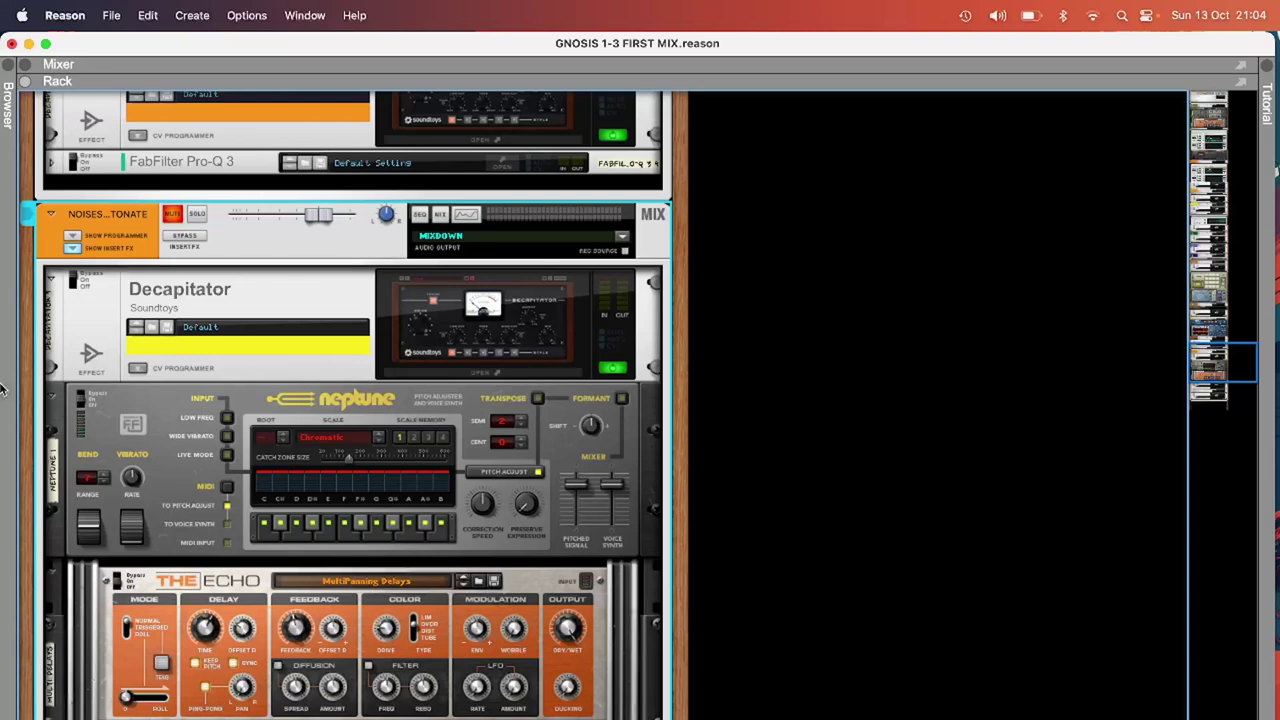
click(368, 65)
mouse_move(767, 358)
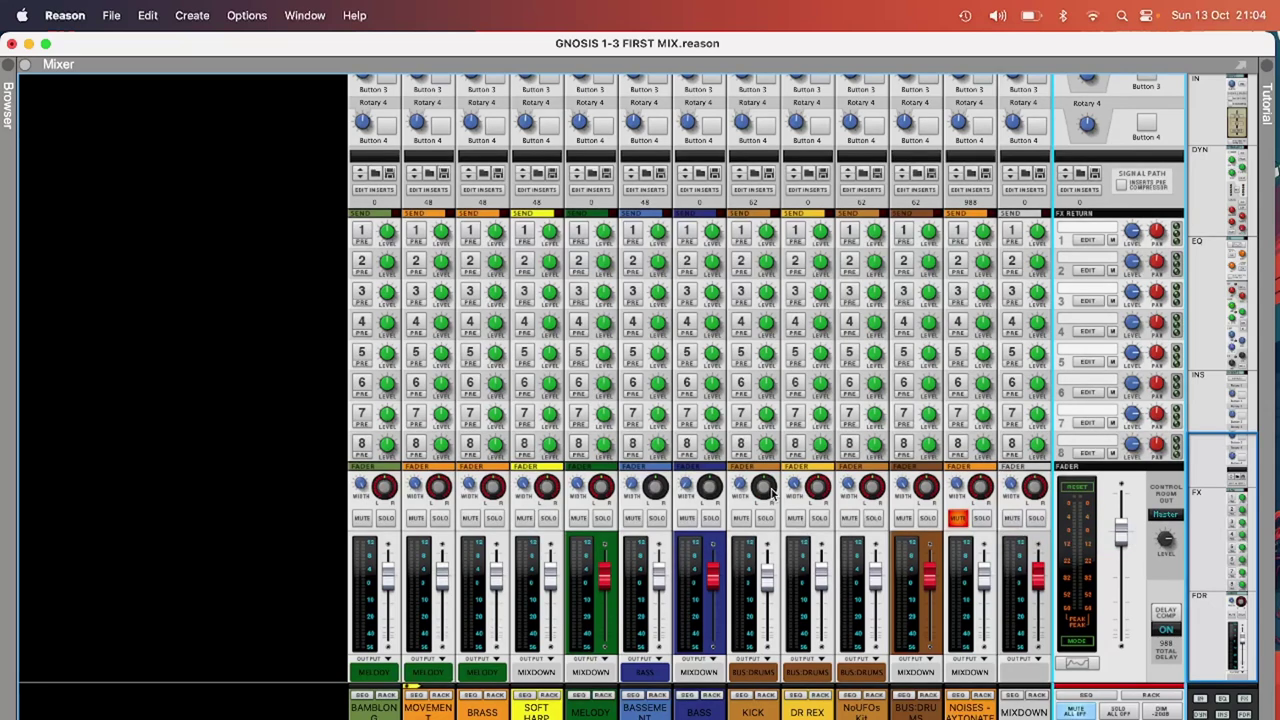
drag(388, 575, 388, 650)
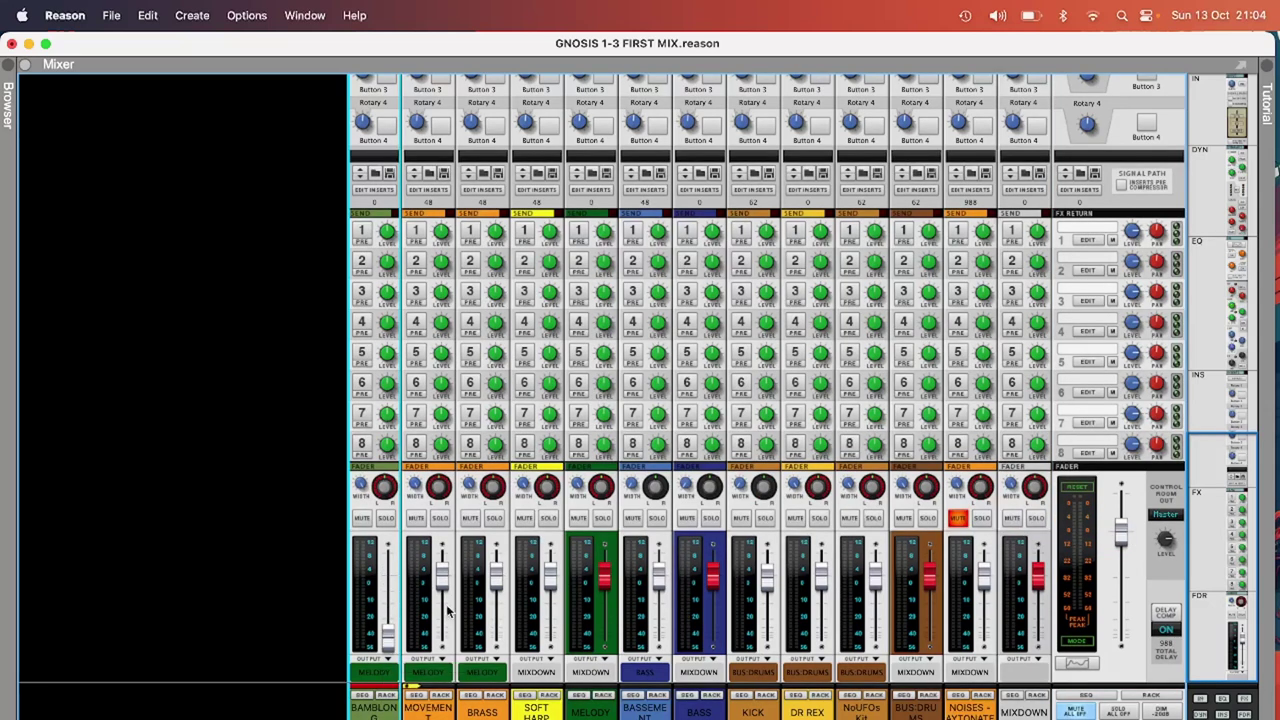
click(440, 588)
drag(440, 588, 440, 645)
drag(495, 575, 496, 650)
drag(551, 568, 551, 635)
drag(604, 576, 604, 636)
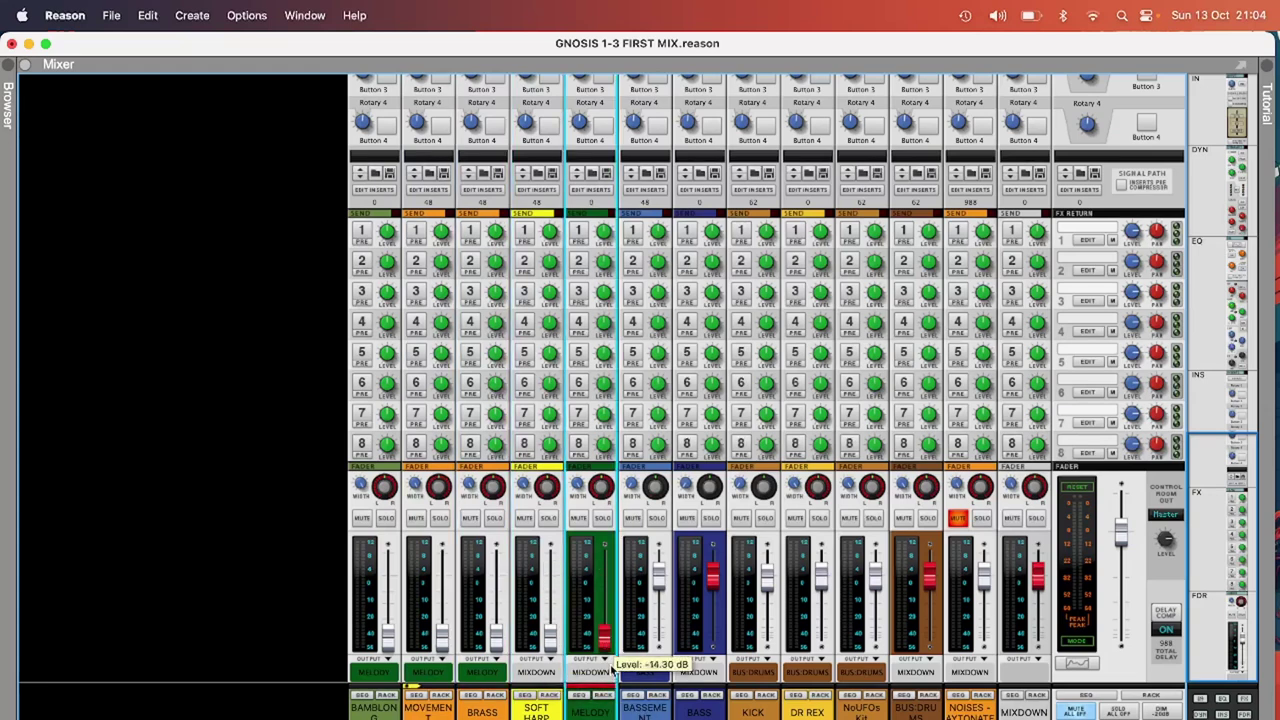
Step: Lower the BASSEMENT, BASS, KICK, DR REX, NoUFOs Kit, BUS DRUMS, NOISES - AYTONATE and MIXDOWN faders fully
drag(662, 590, 662, 645)
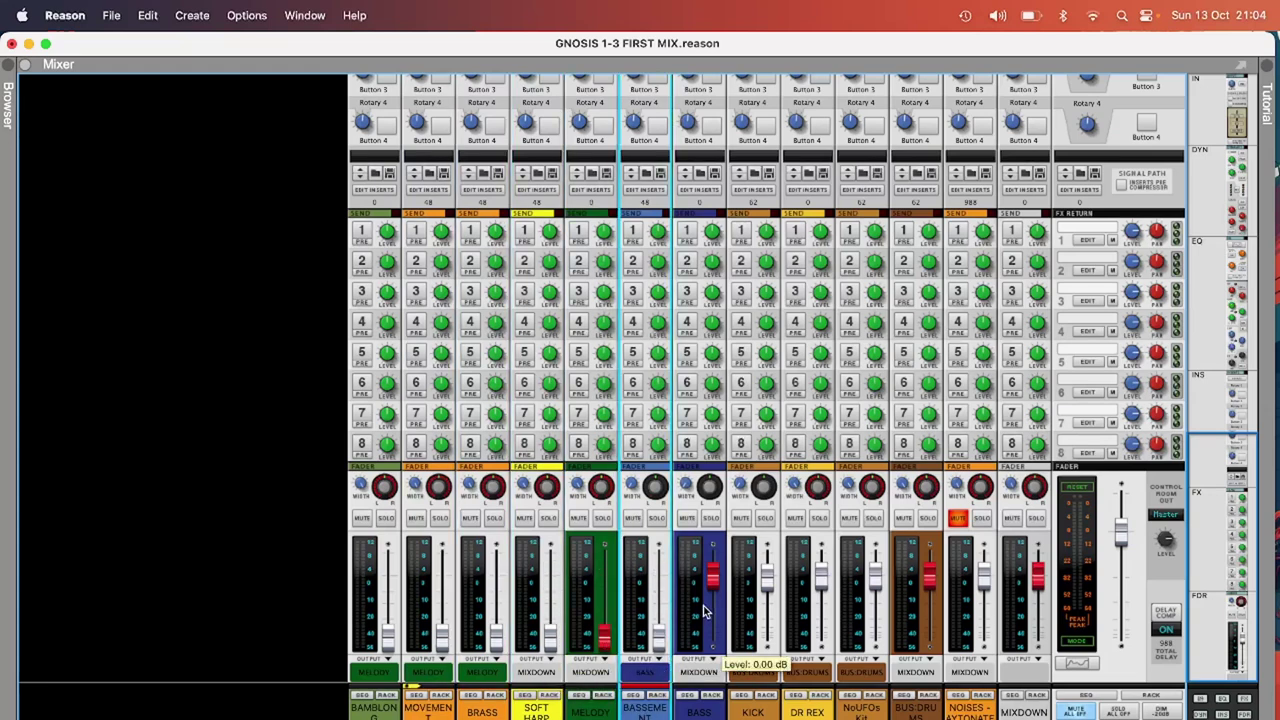
click(710, 595)
drag(710, 595, 712, 645)
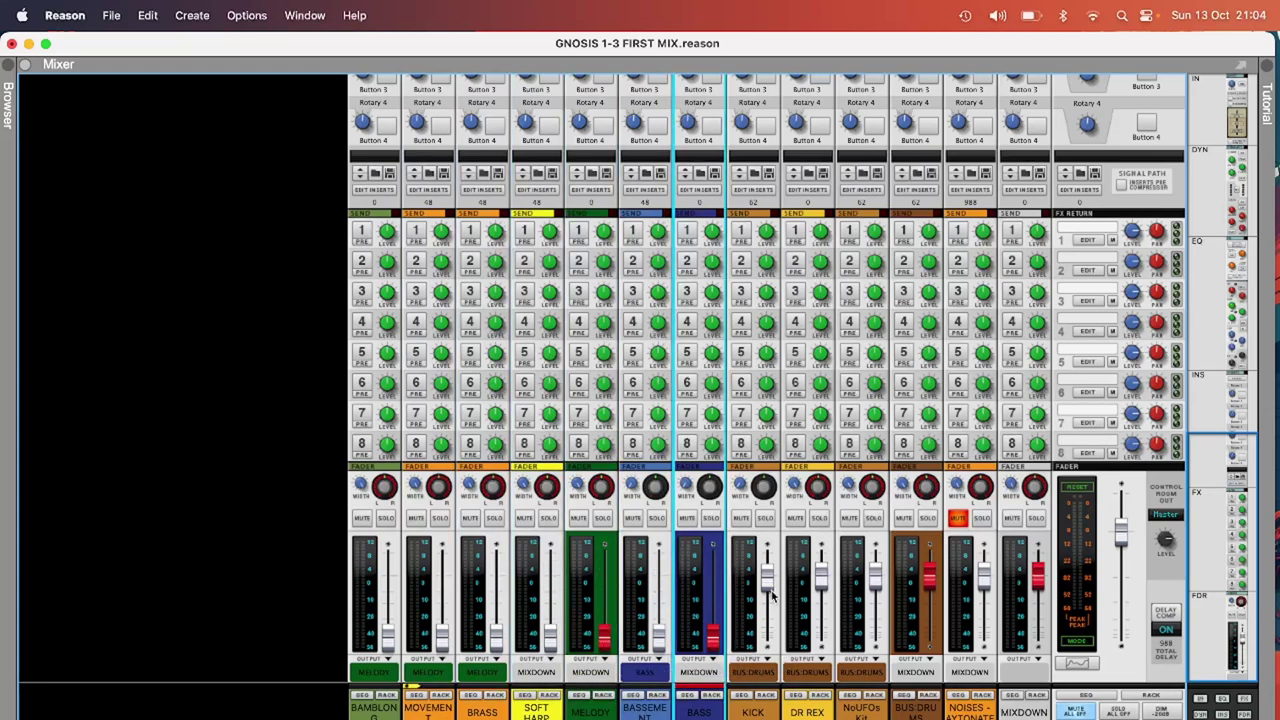
drag(766, 587, 768, 650)
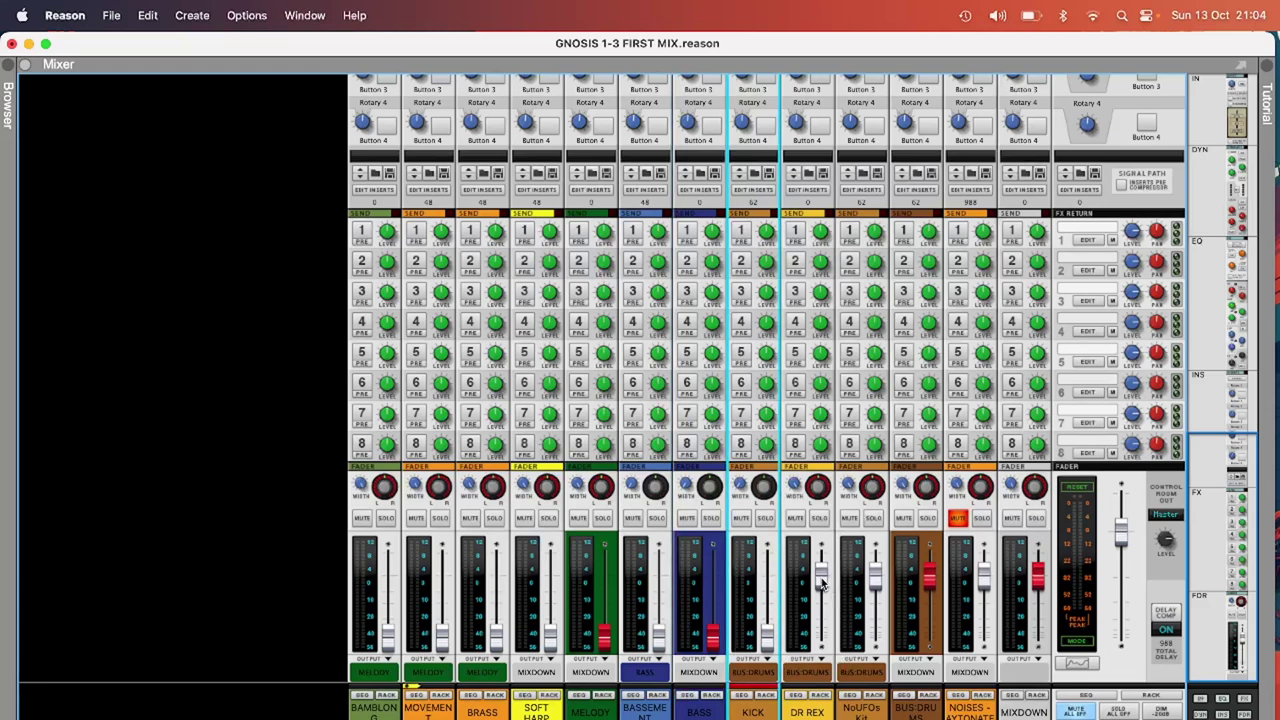
drag(822, 578, 838, 666)
drag(875, 578, 876, 650)
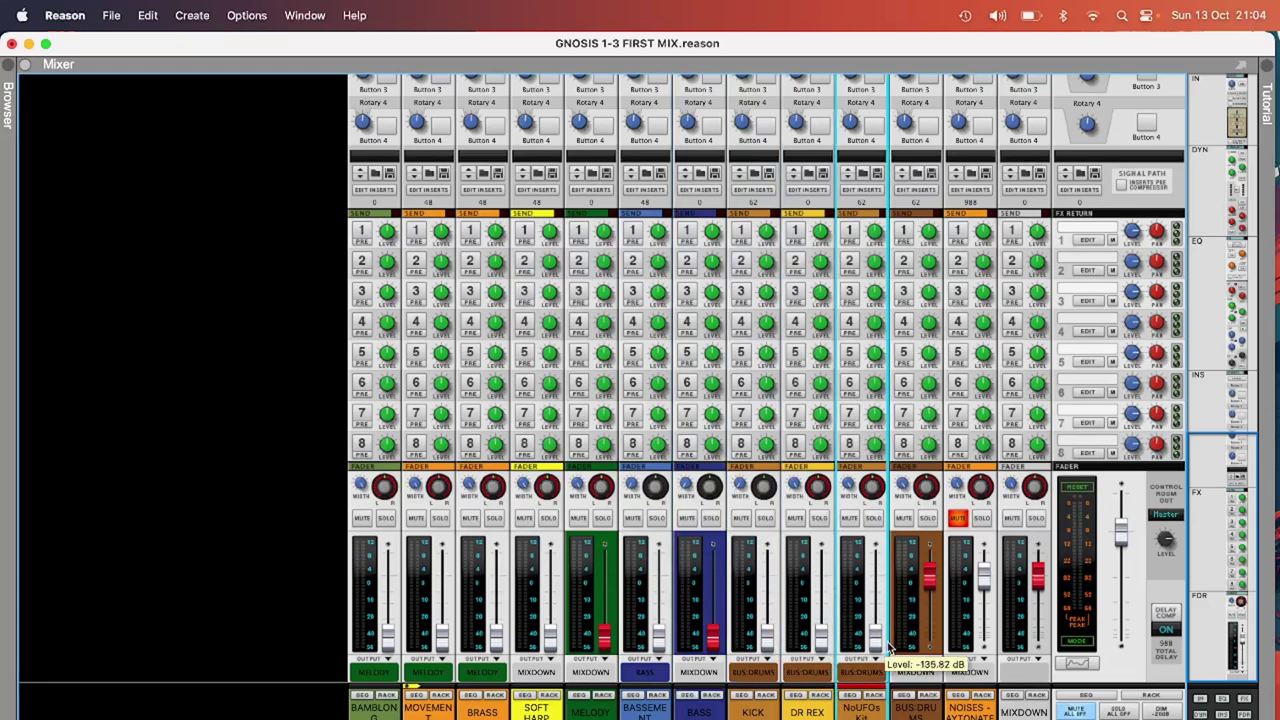
drag(925, 594, 930, 648)
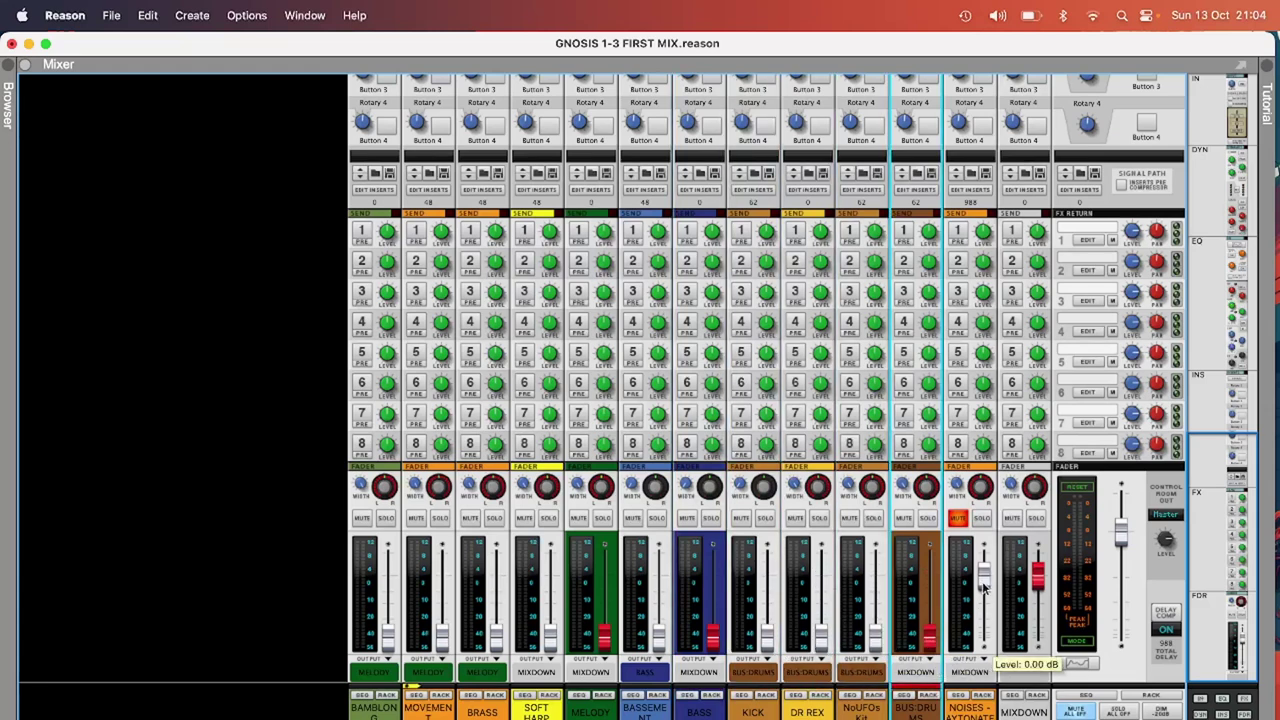
drag(983, 588, 1002, 652)
drag(1038, 578, 1040, 640)
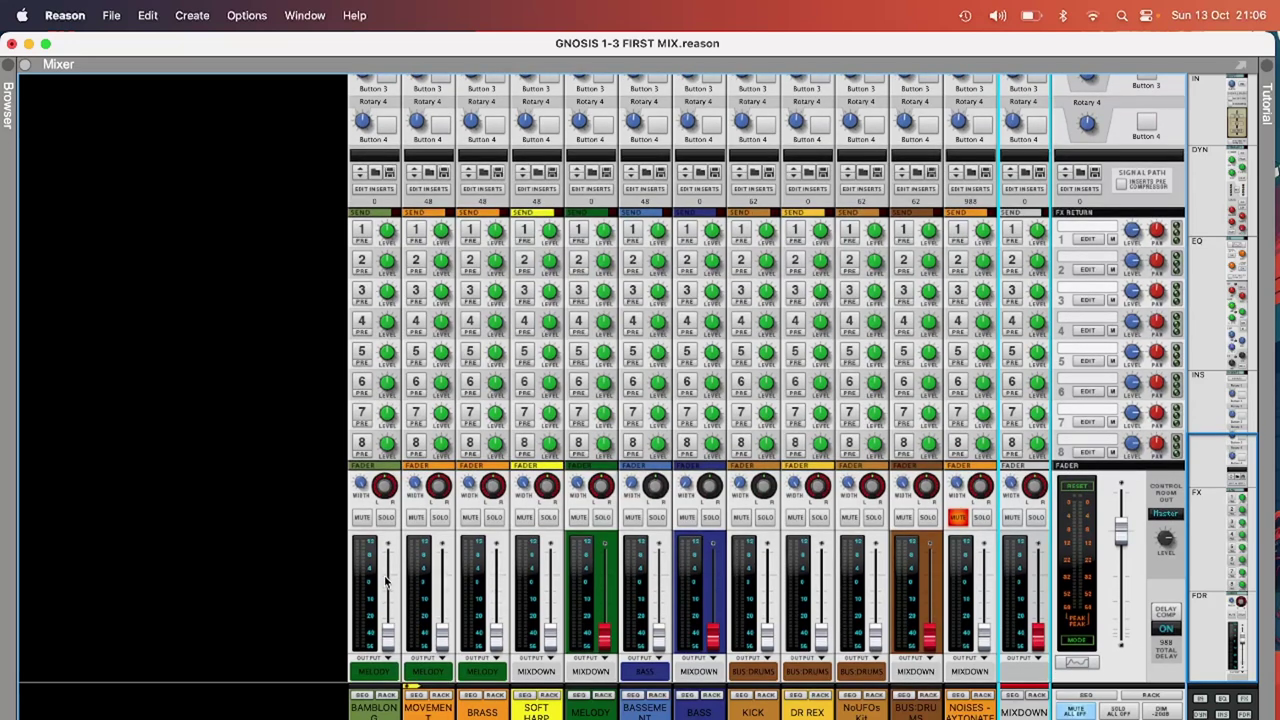
Step: Reset the faders of the MELODY, BASS, BUS DRUMS and MIXDOWN bus channels to 0 dB
scroll(370, 200, up, 10)
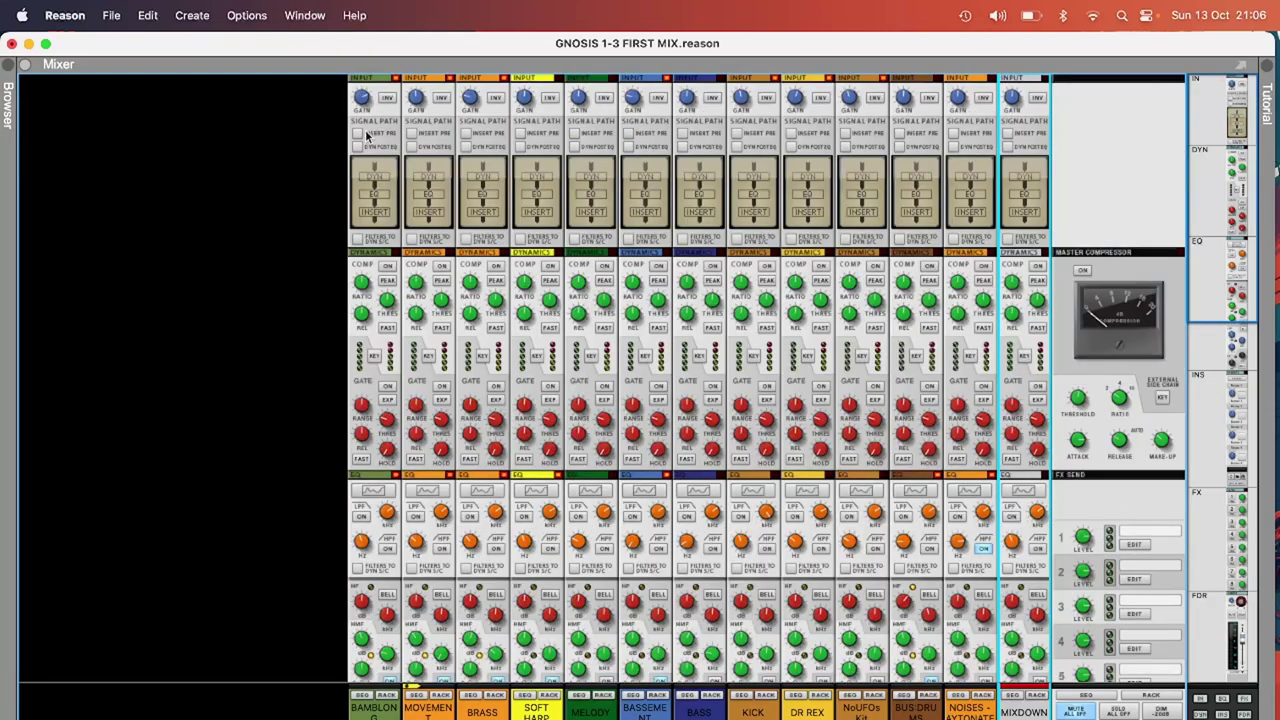
scroll(380, 204, down, 10)
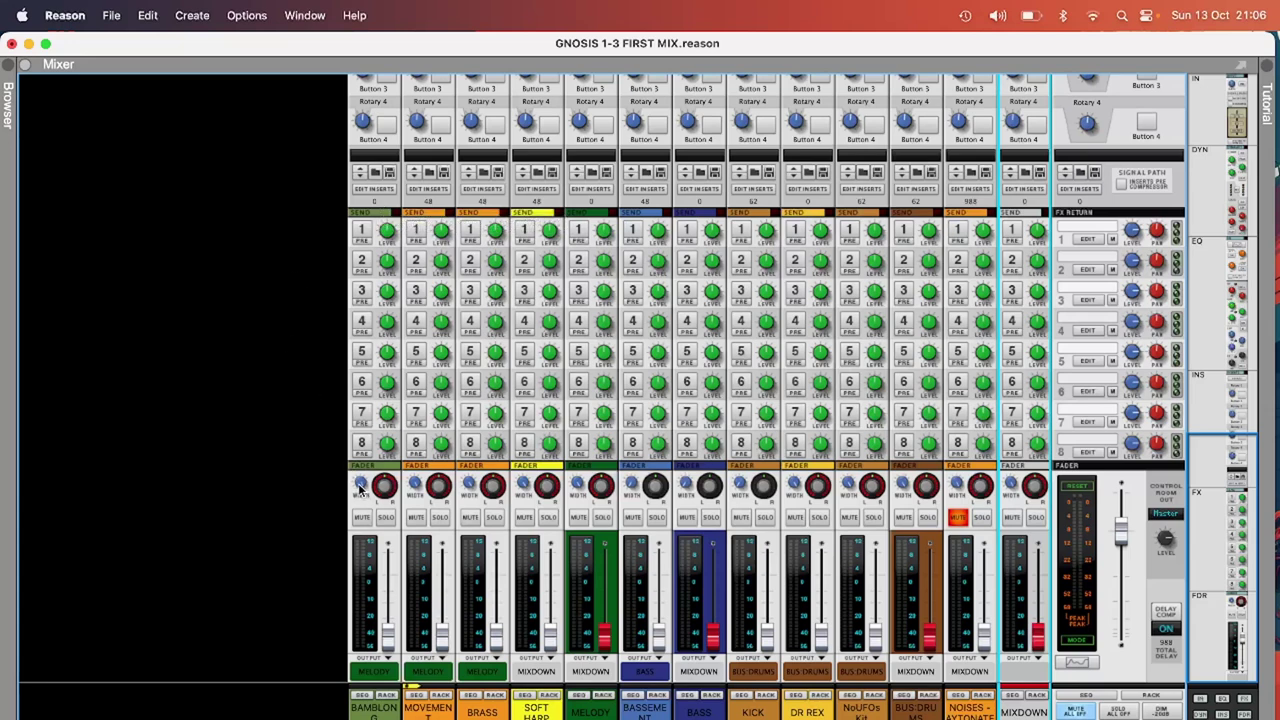
mouse_move(362, 488)
click(604, 641)
click(717, 644)
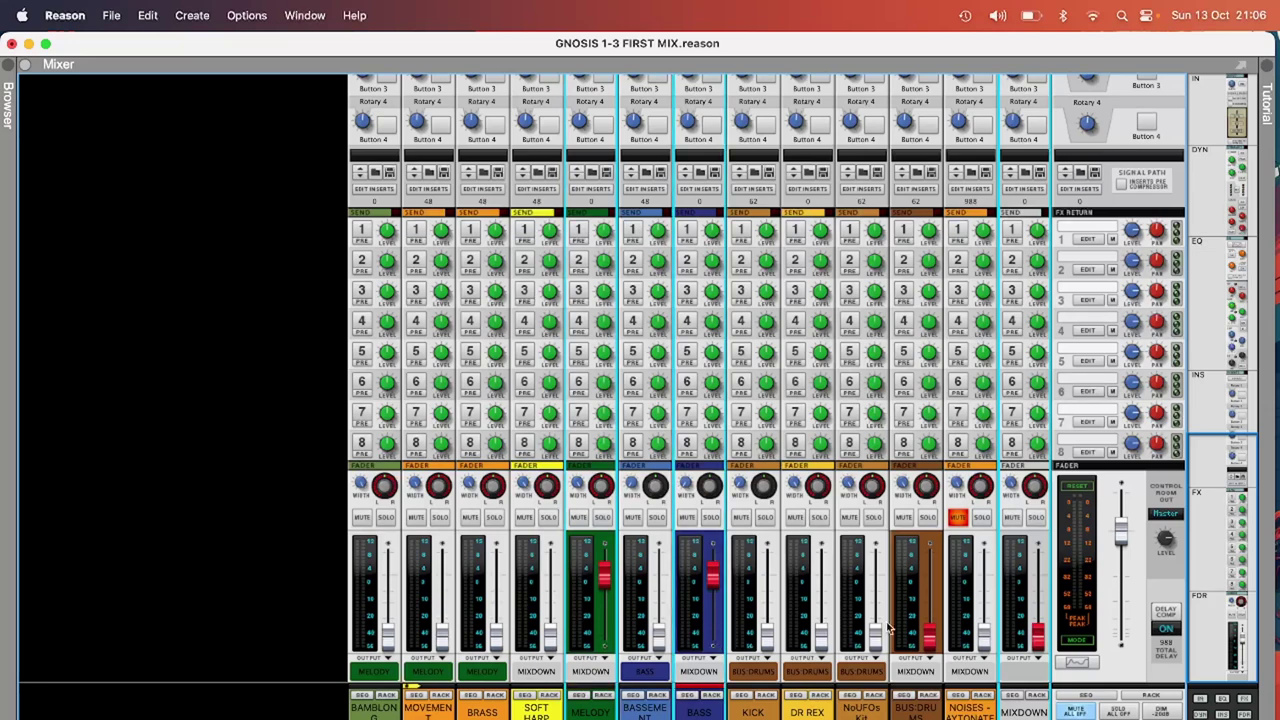
click(928, 640)
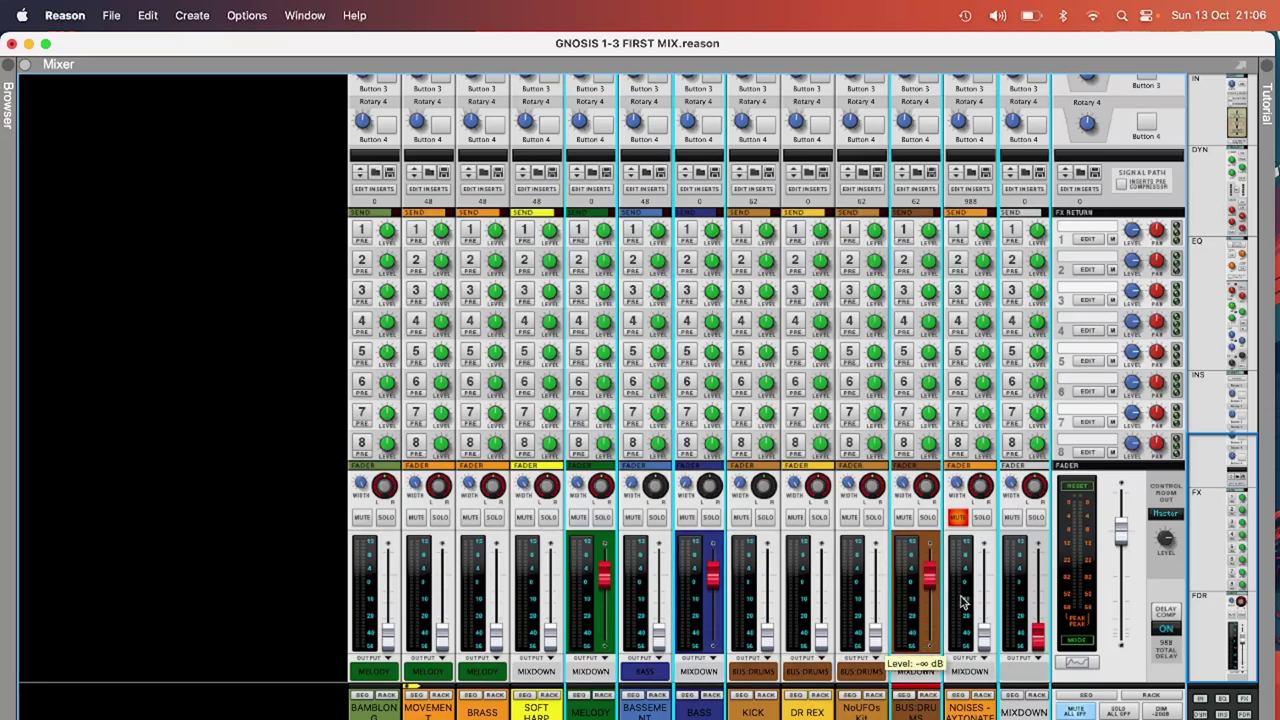
click(1040, 636)
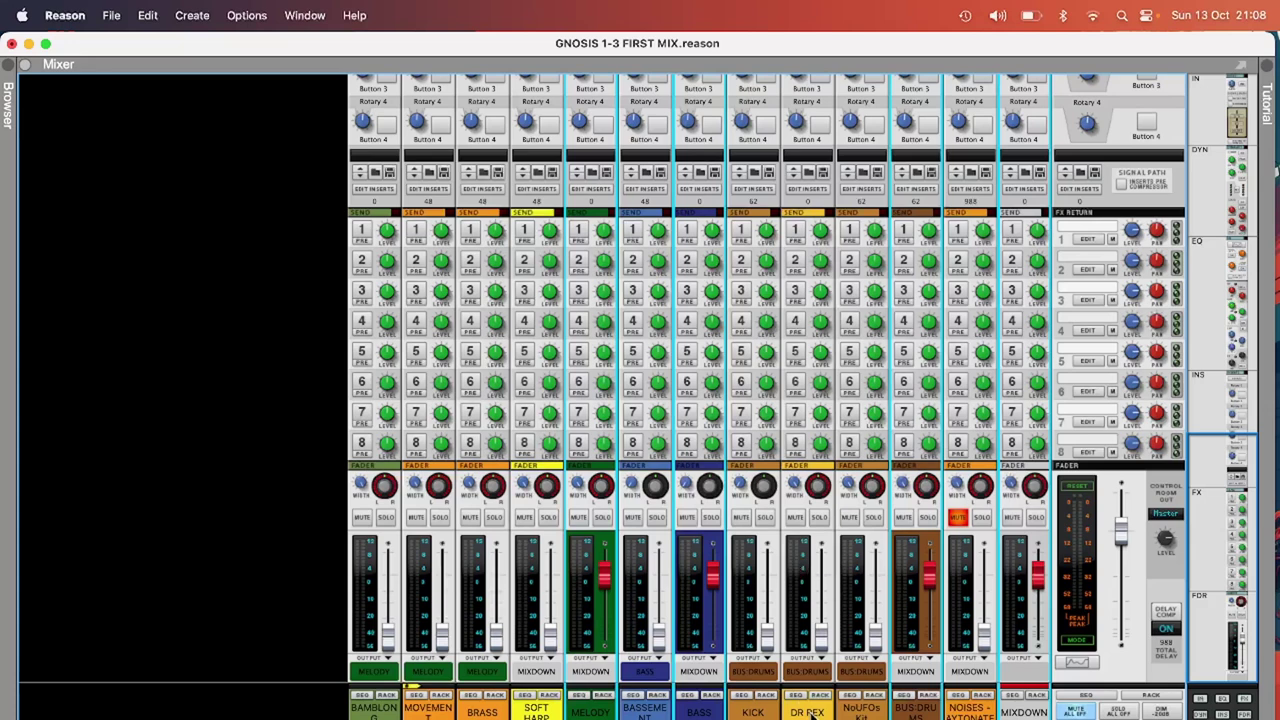
Step: Switch the sequencer from Block to Song view and return to the mixer
key(F7)
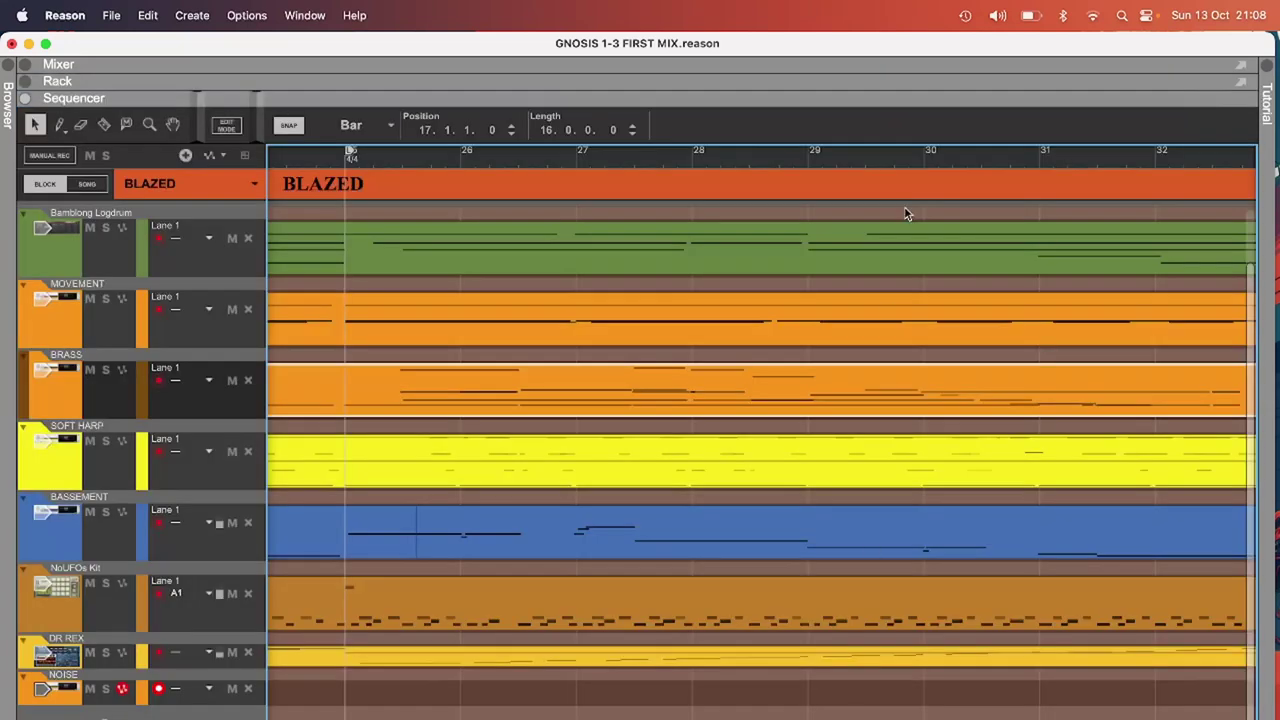
click(90, 185)
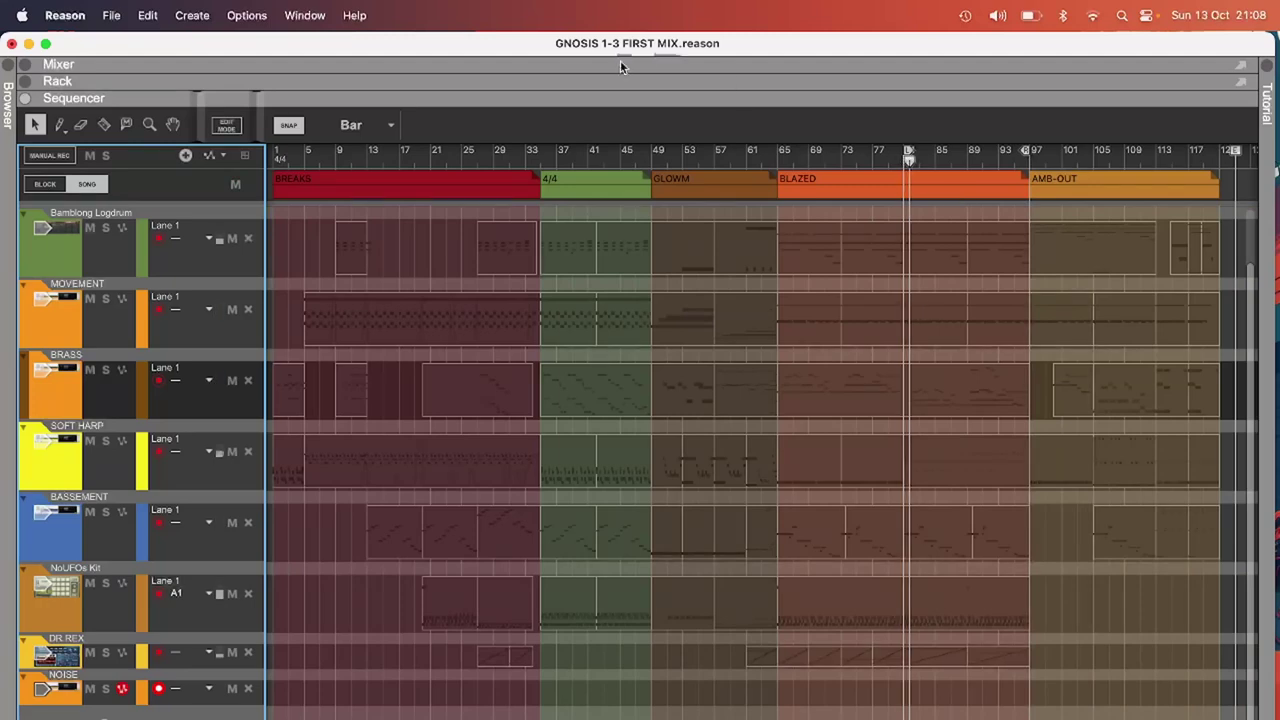
key(F5)
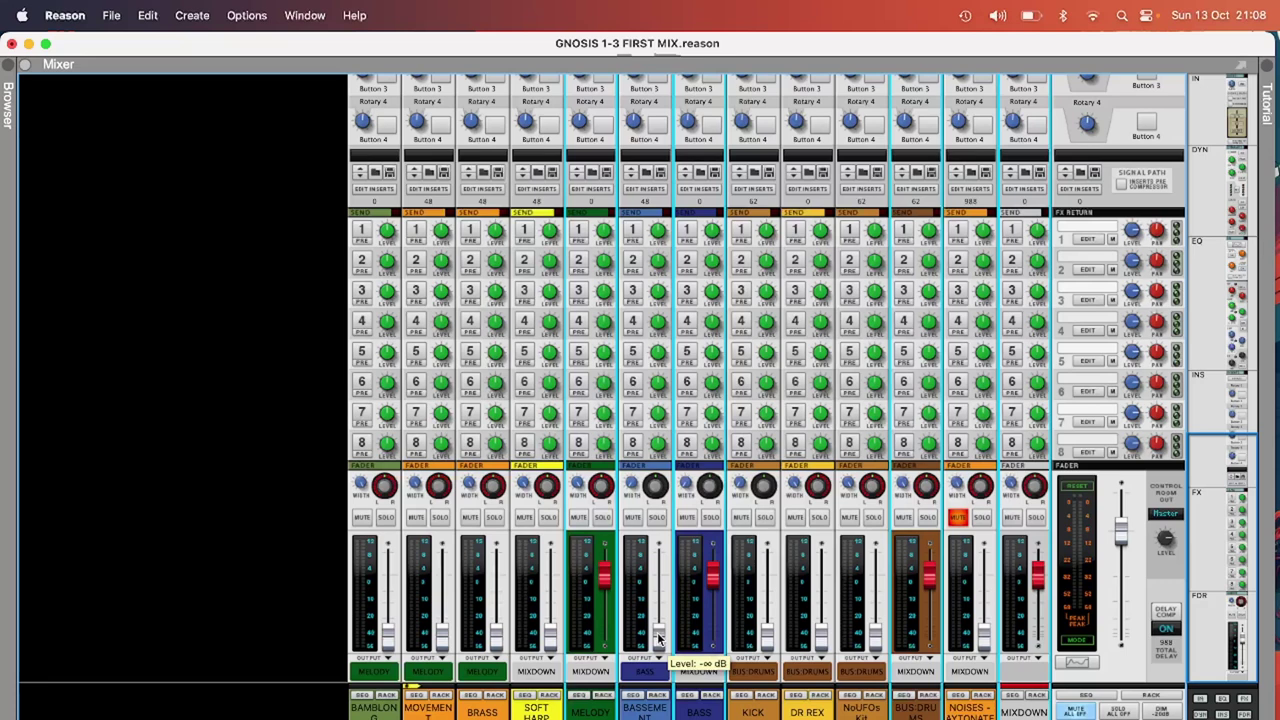
mouse_move(658, 638)
mouse_down()
mouse_move(660, 592)
mouse_move(662, 643)
mouse_up()
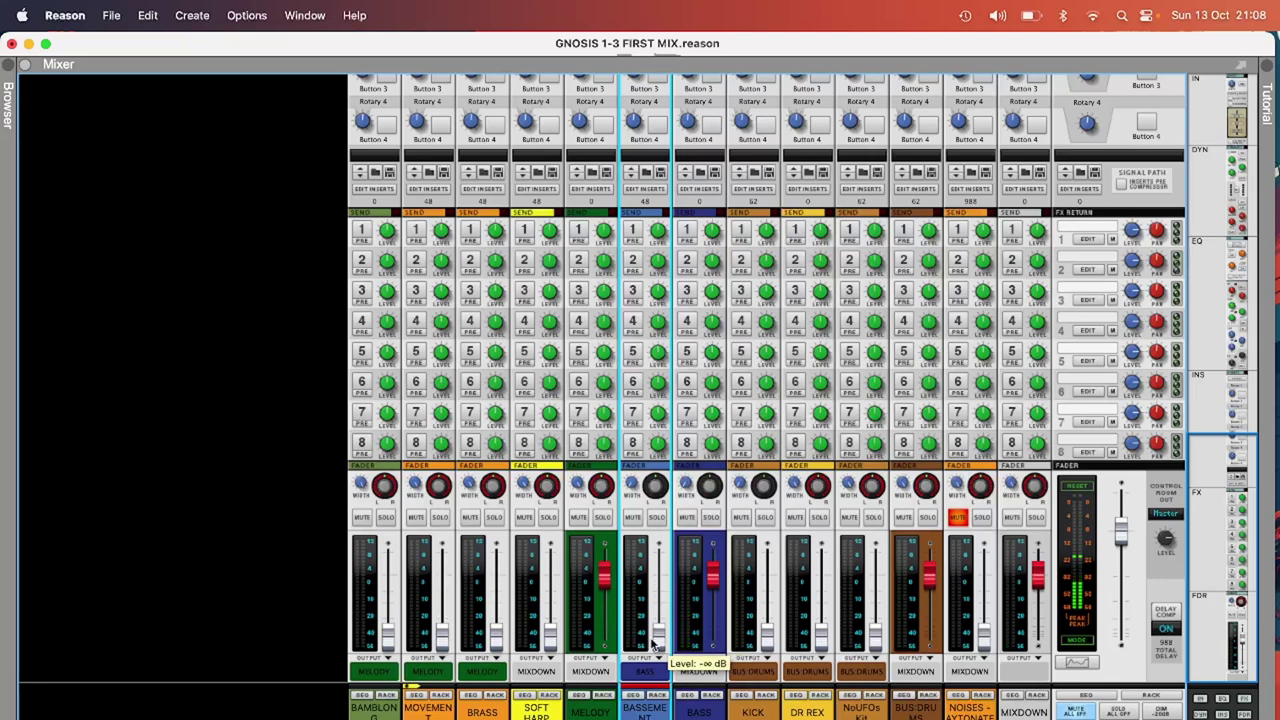
drag(549, 632, 547, 592)
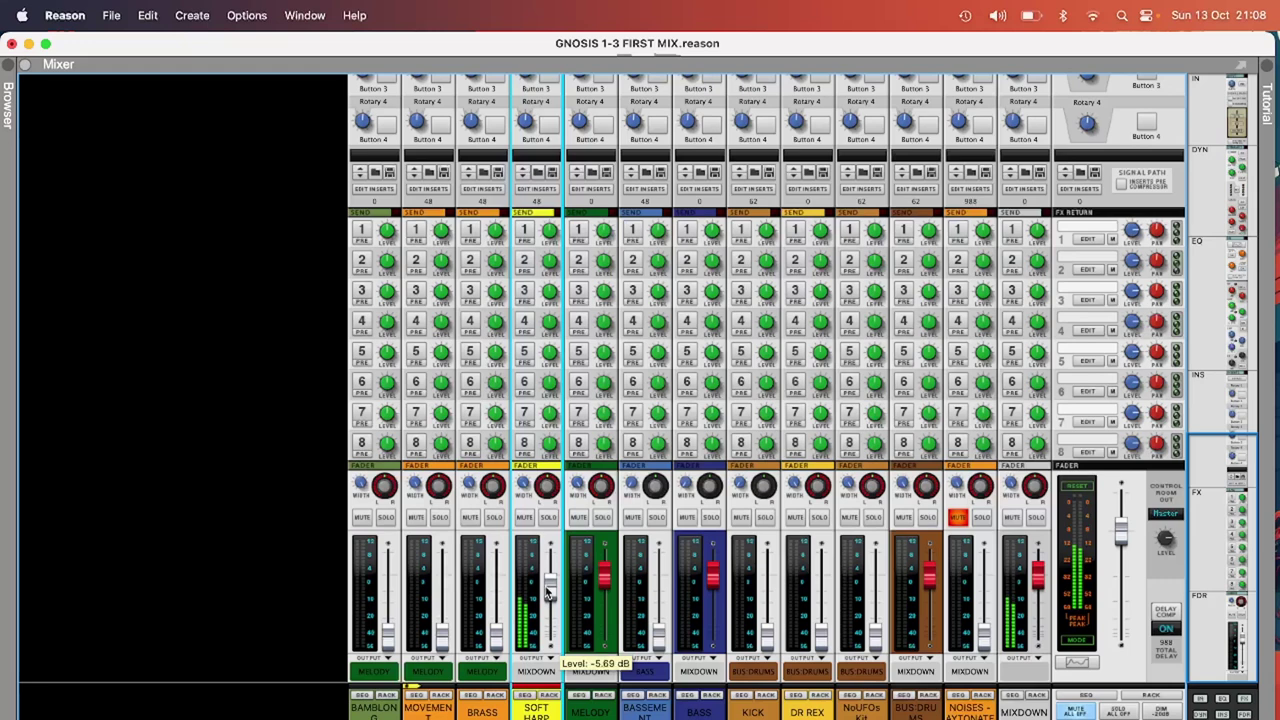
scroll(546, 593, down, 1)
scroll(546, 593, up, 3)
scroll(546, 593, down, 8)
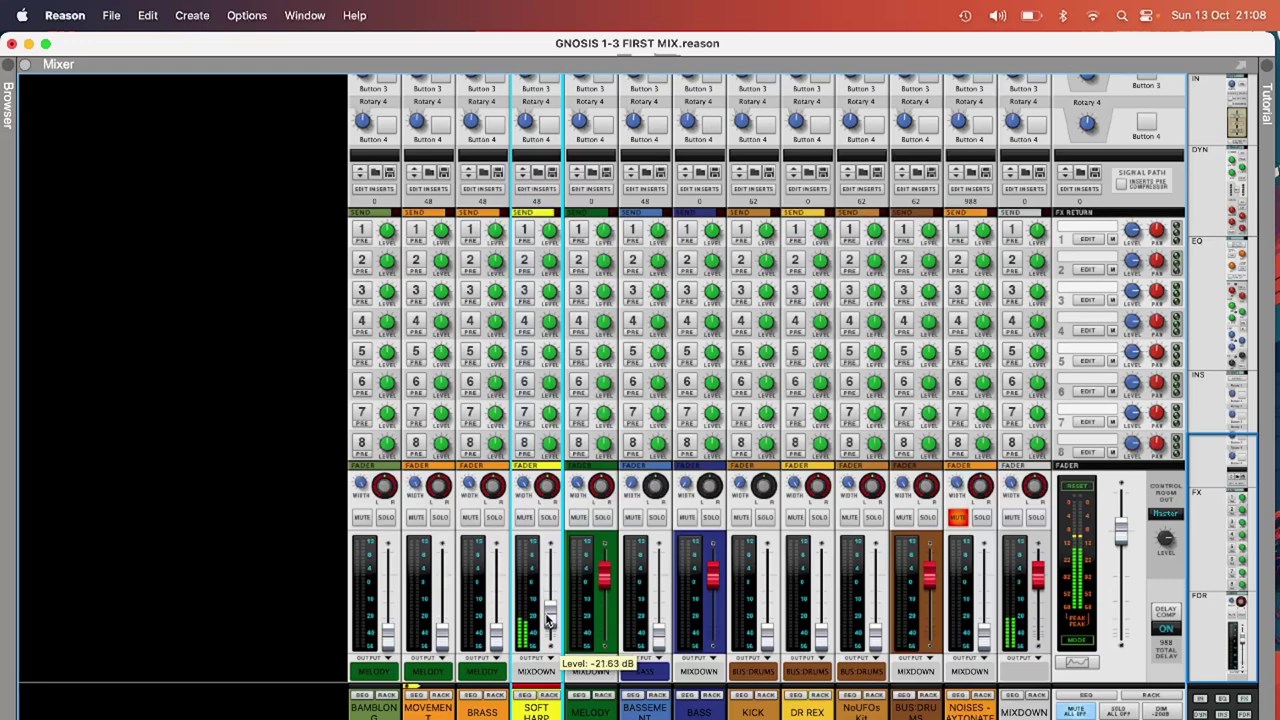
click(502, 632)
drag(502, 632, 447, 624)
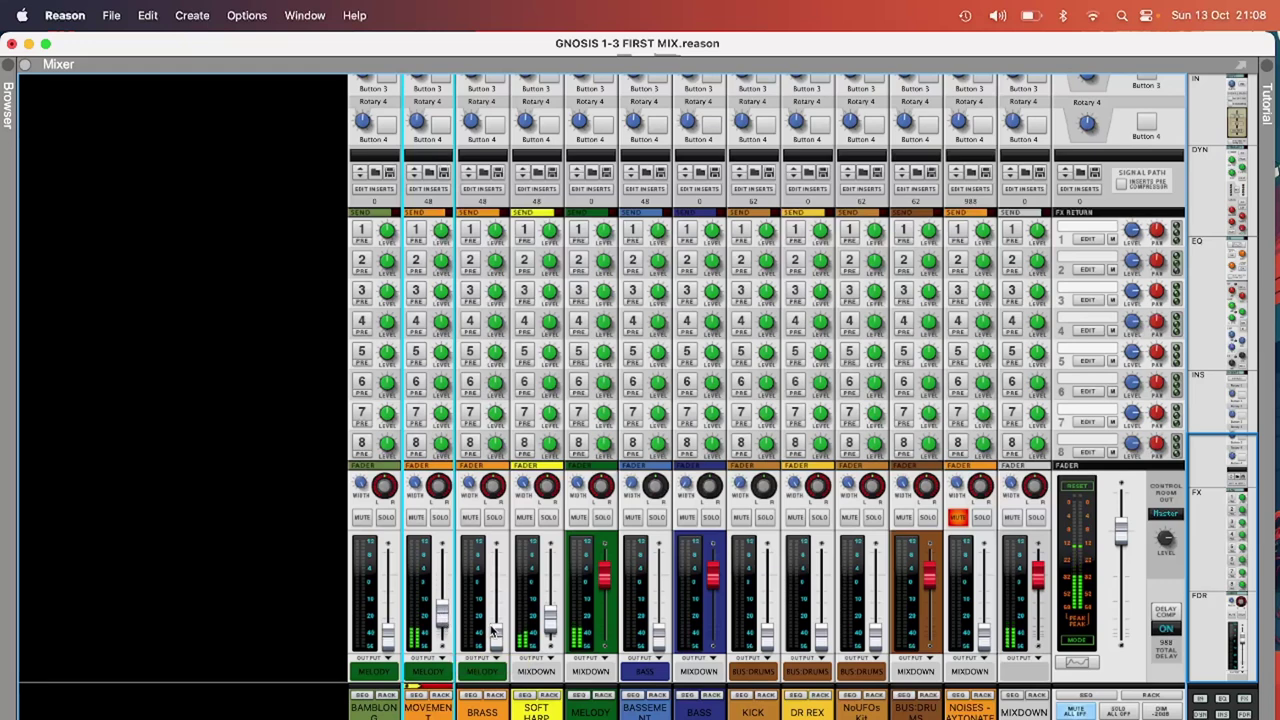
click(549, 625)
drag(549, 625, 550, 610)
drag(441, 612, 440, 649)
drag(556, 615, 551, 655)
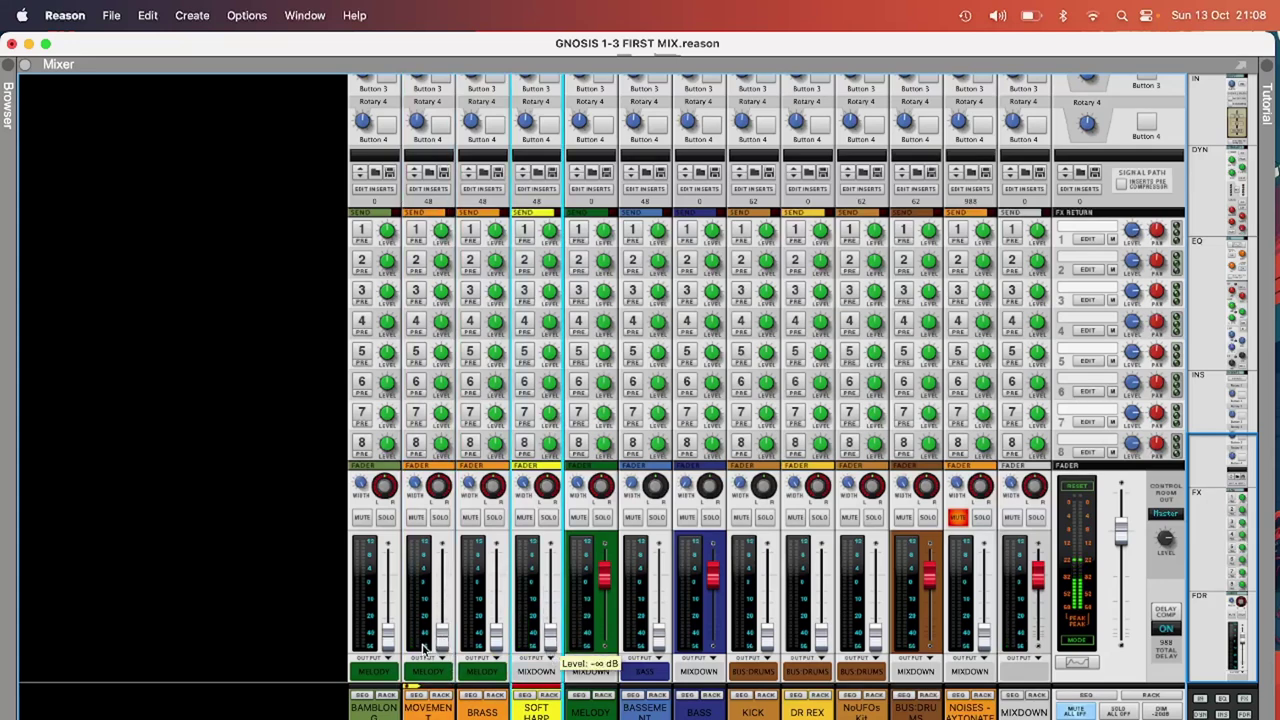
mouse_move(388, 635)
mouse_down()
mouse_move(388, 562)
mouse_move(390, 657)
mouse_up()
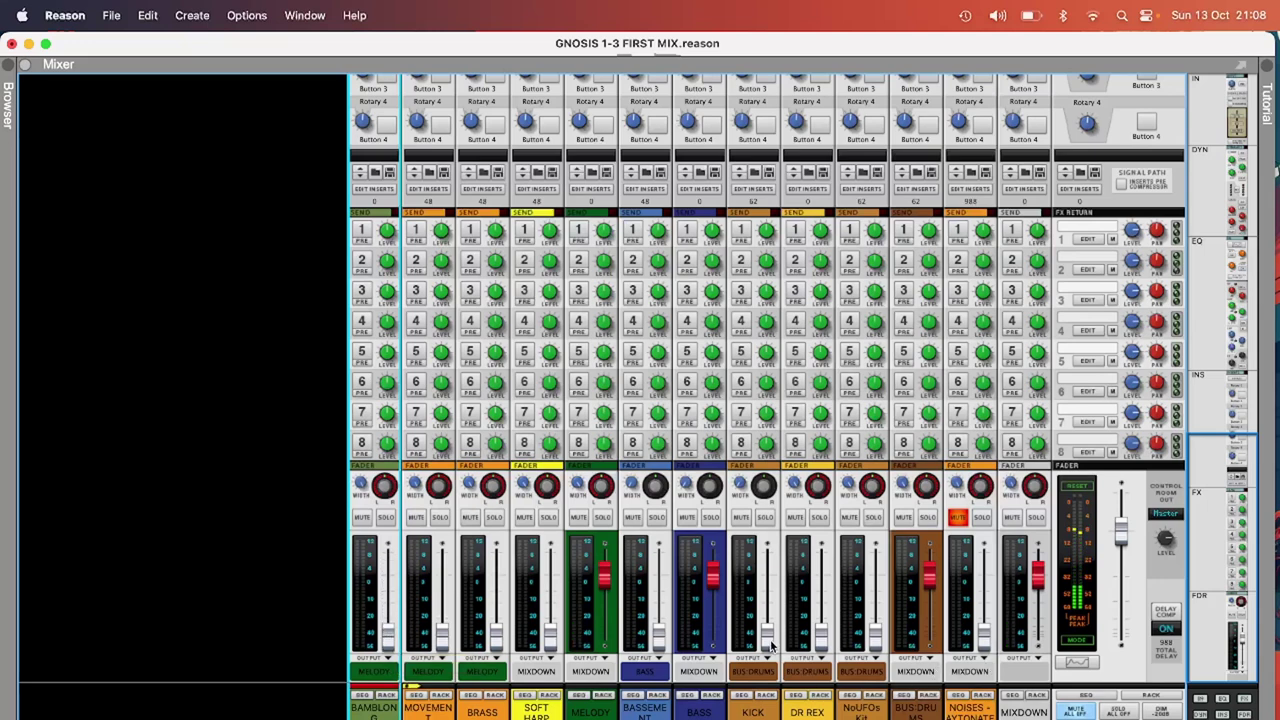
Step: Raise the KICK channel fader to 0 dB and look over its input, dynamics and EQ sections
drag(771, 645, 771, 577)
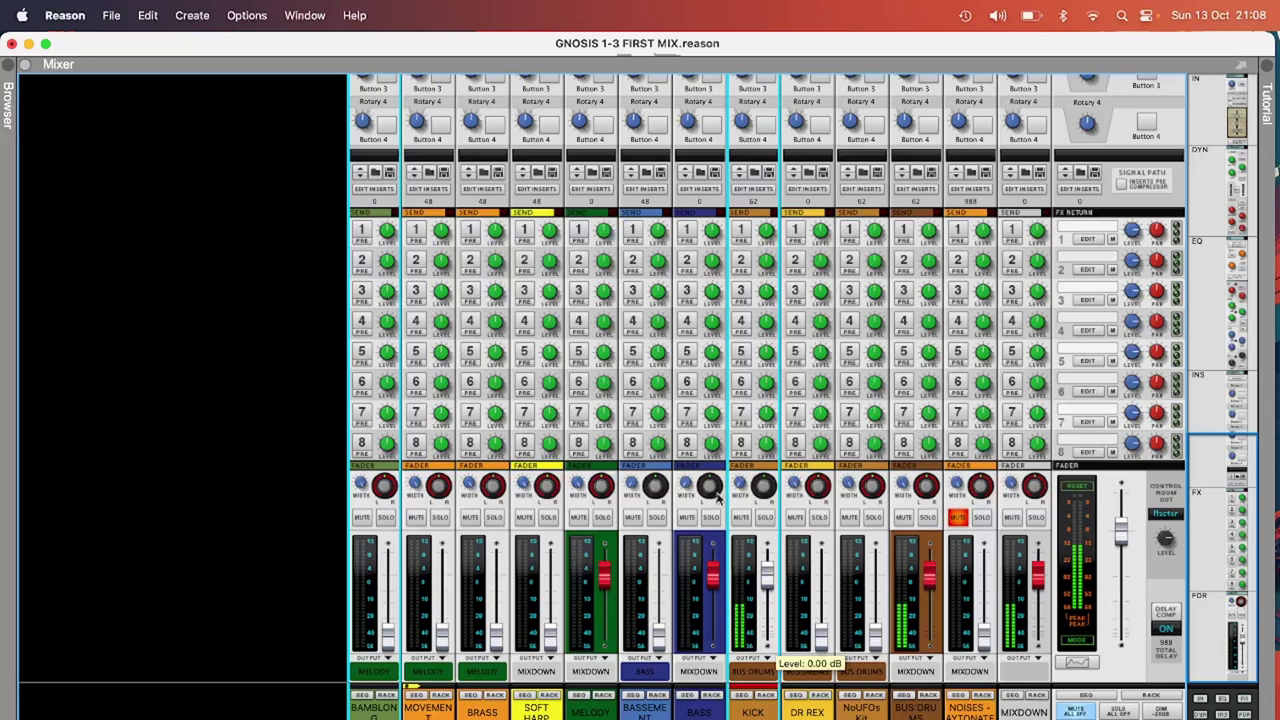
mouse_move(658, 334)
scroll(863, 393, up, 5)
scroll(863, 393, up, 8)
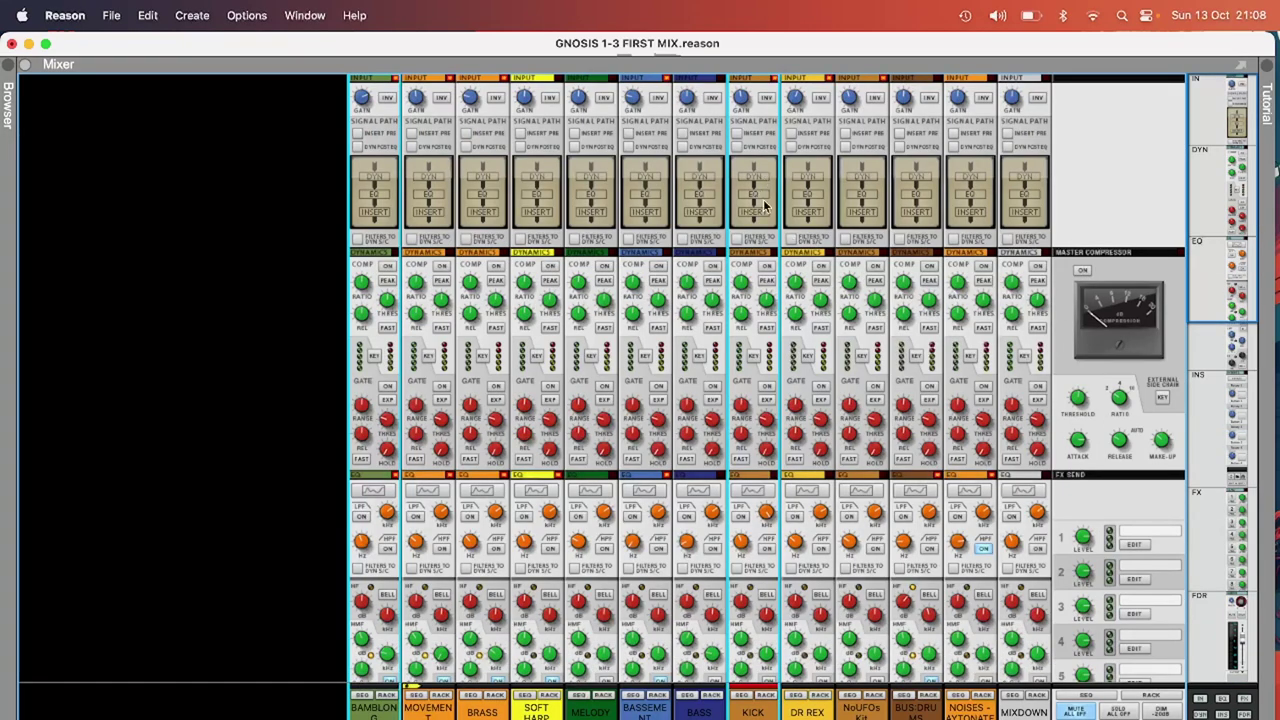
scroll(752, 192, down, 10)
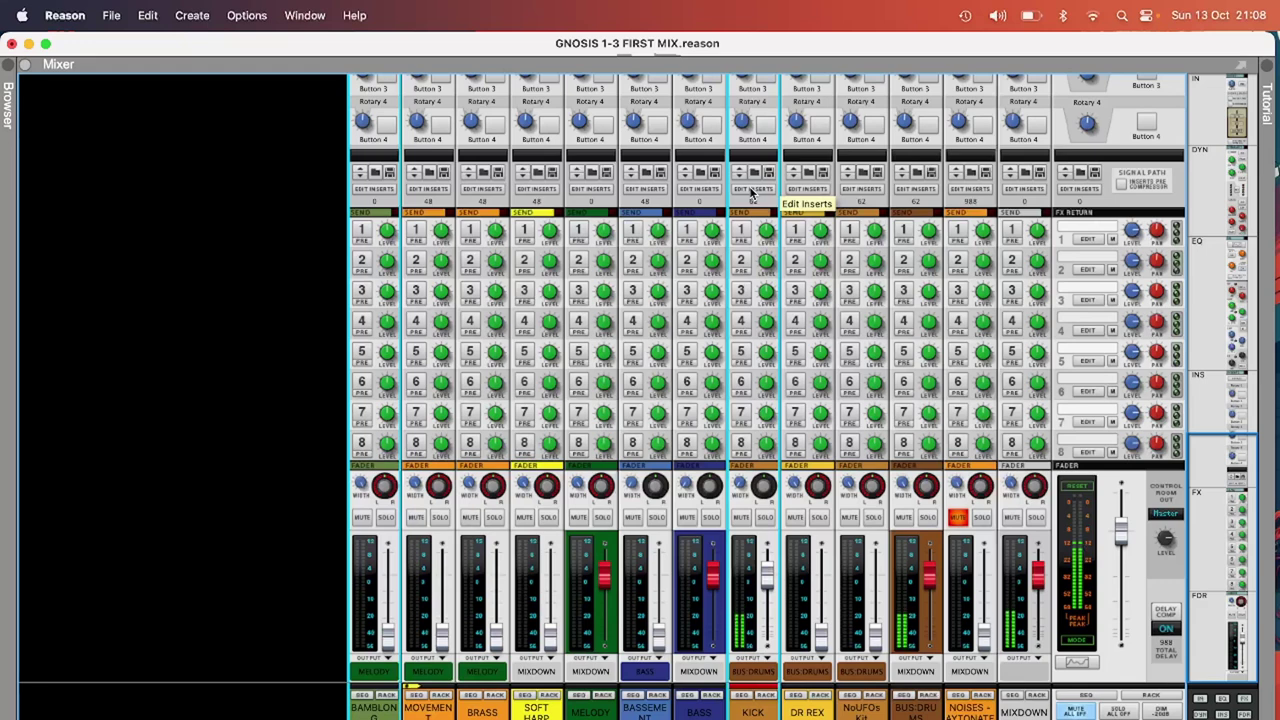
Step: Raise the BASSEMENT channel fader gradually to just below 0 dB
click(660, 640)
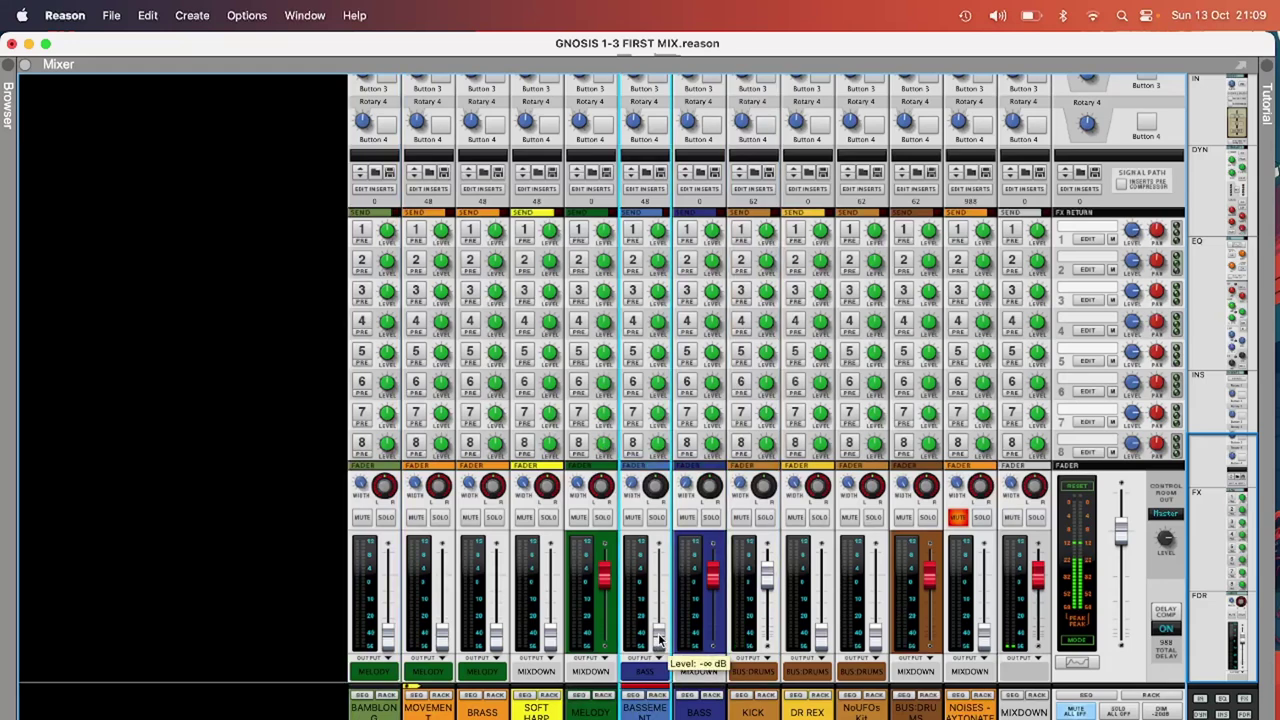
drag(660, 640, 661, 610)
drag(660, 603, 660, 589)
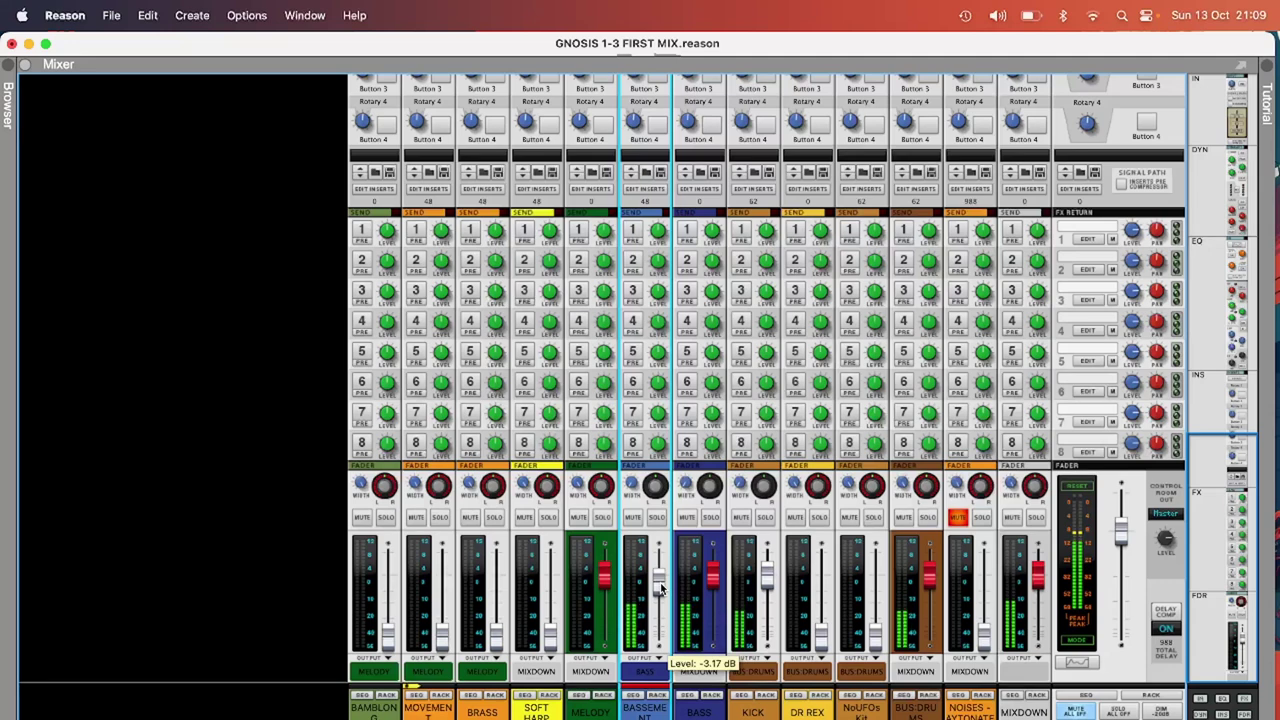
scroll(659, 584, up, 3)
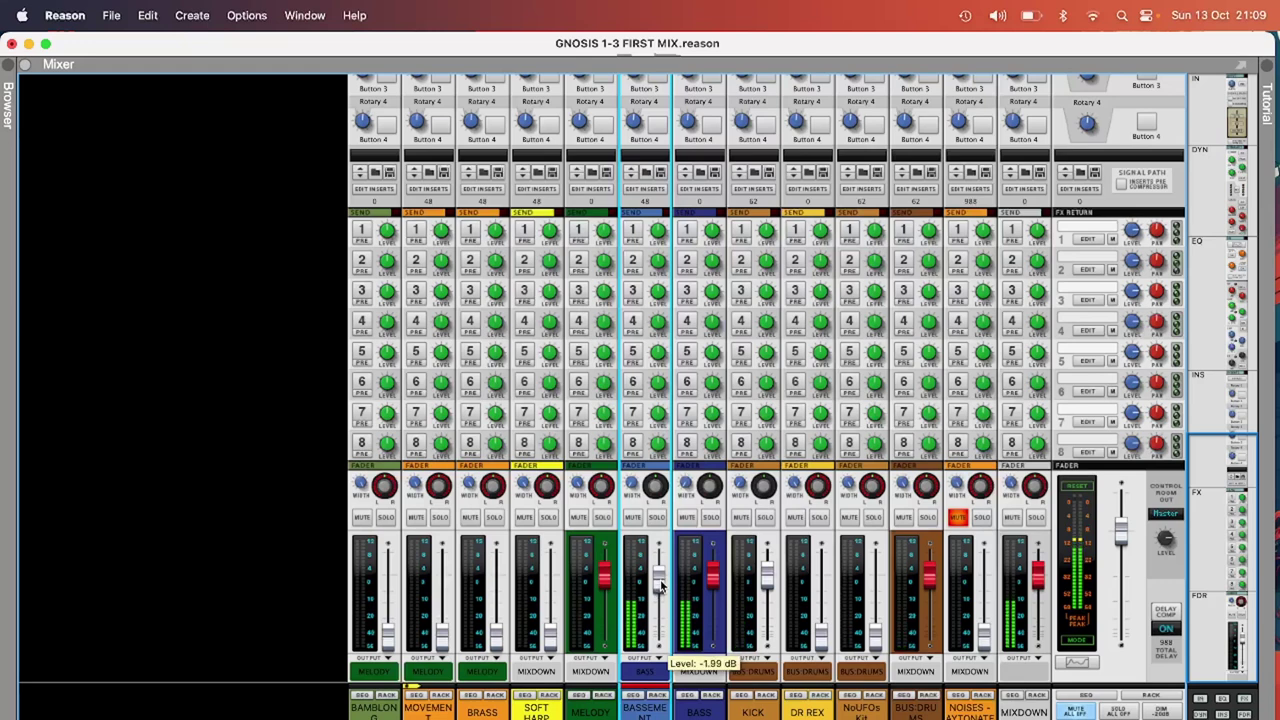
scroll(659, 584, up, 1)
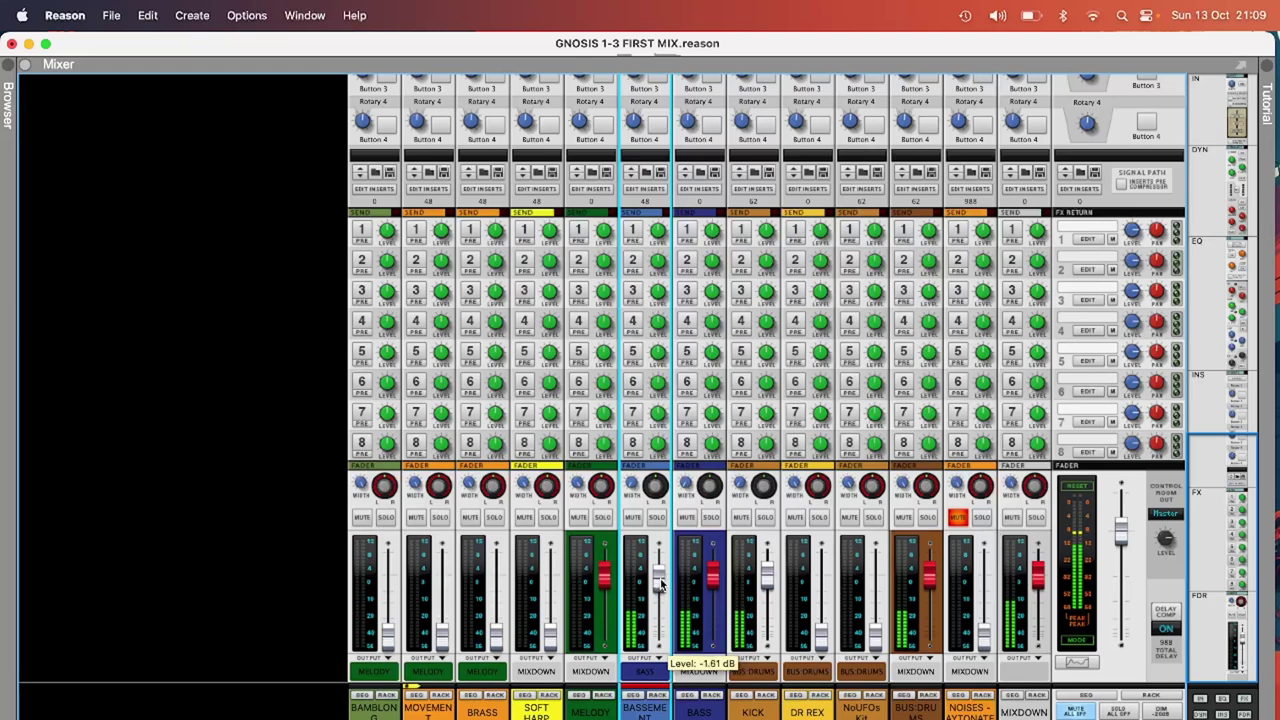
scroll(659, 584, up, 4)
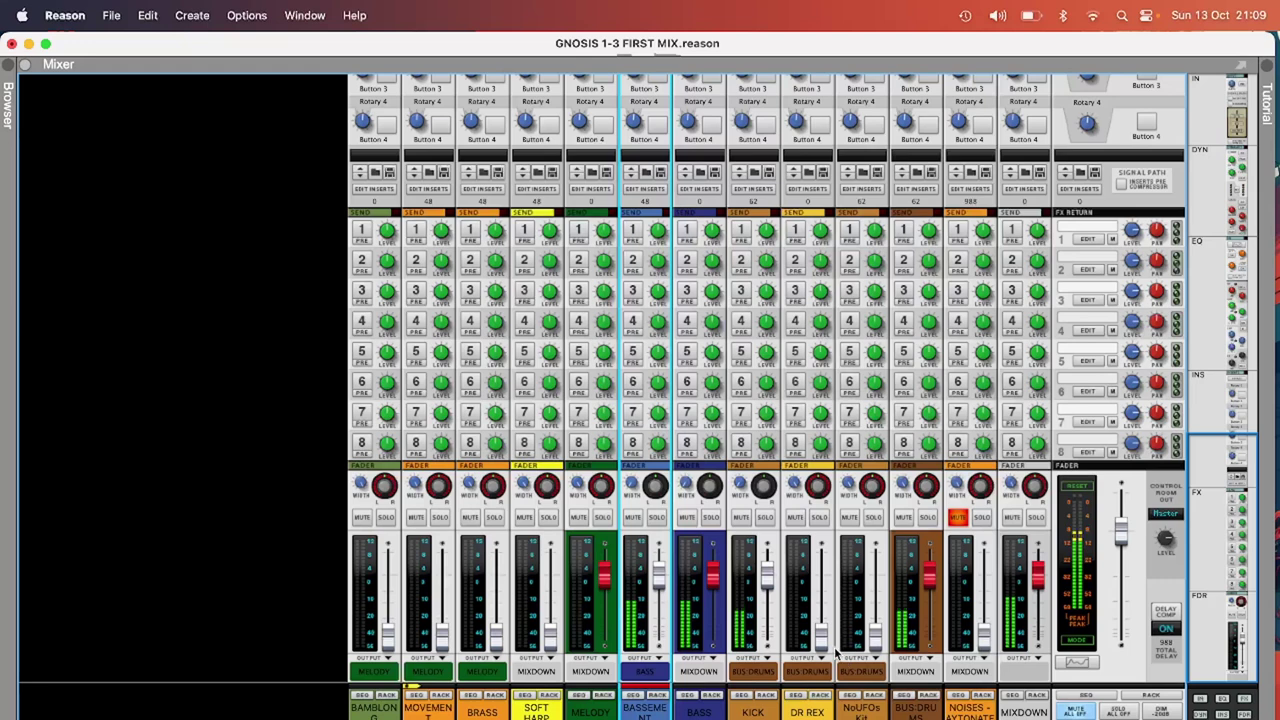
Step: Raise the DR REX fader partway and the NoUFOs Kit fader to about -2.4 dB
drag(822, 638, 828, 597)
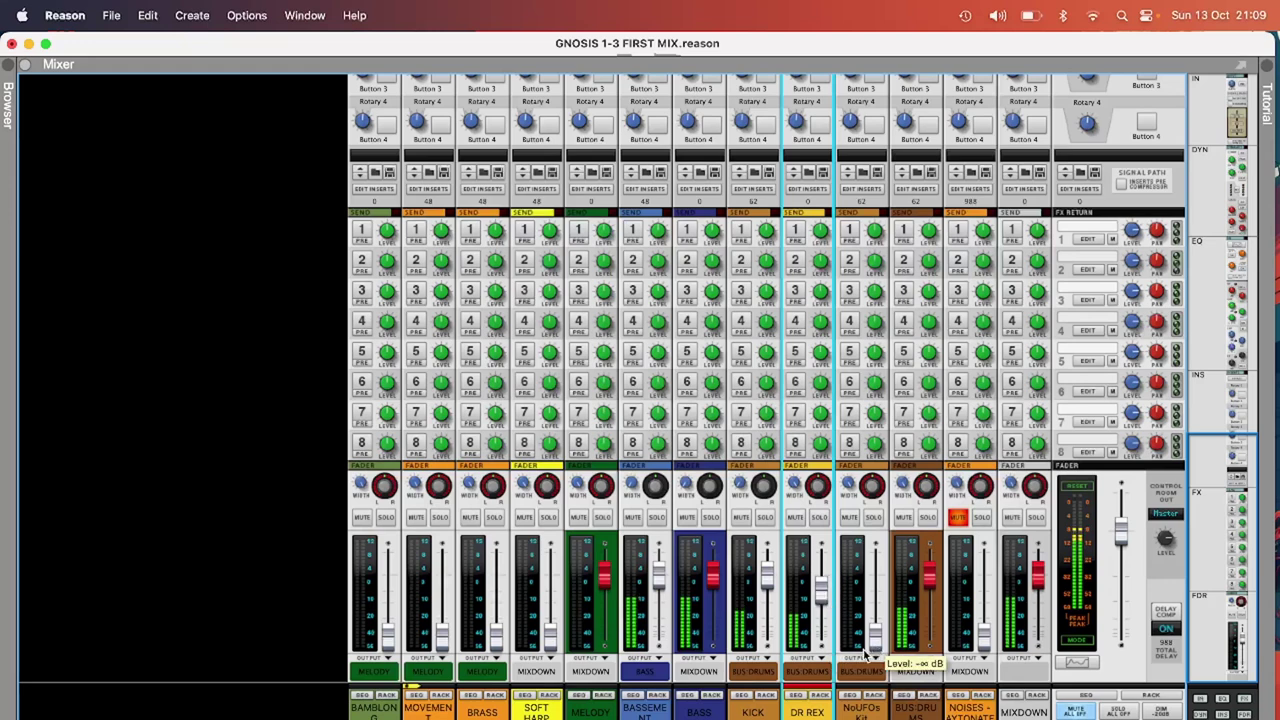
drag(875, 648, 876, 591)
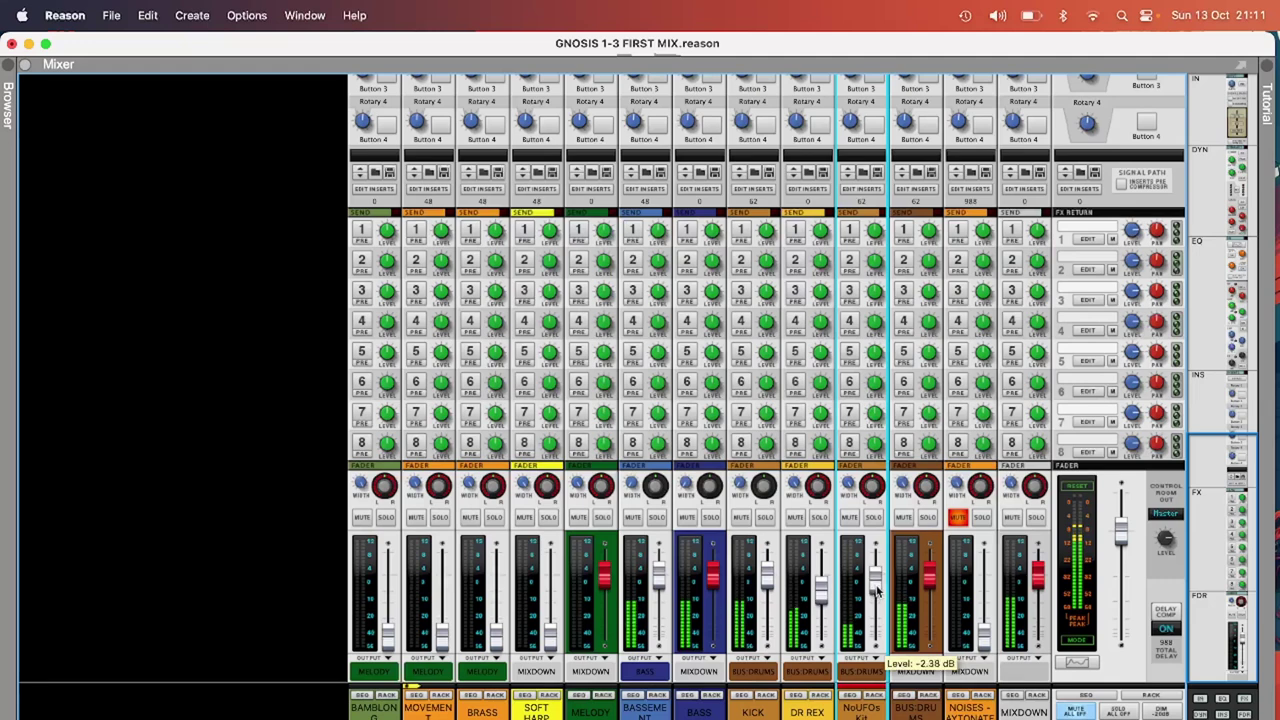
Step: Bring in the SOFT HARP fader at about -6.1 dB and the MOVEMENT fader at about -13.3 dB
click(553, 641)
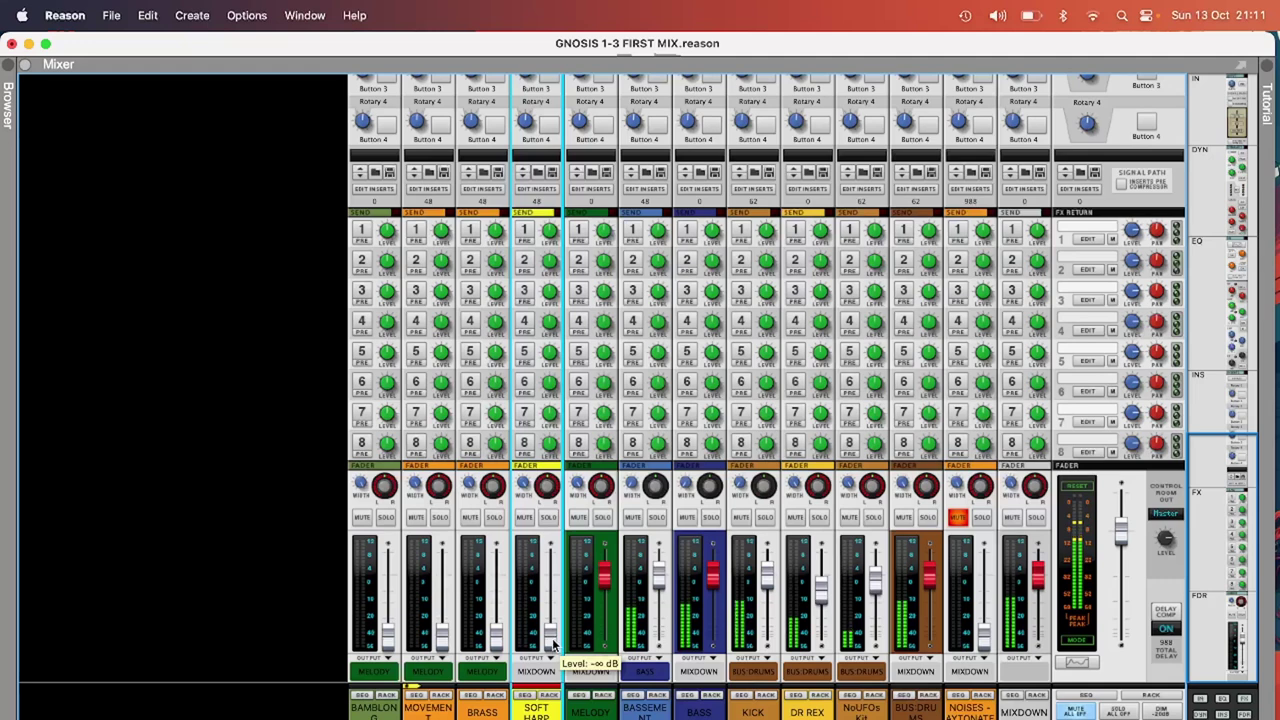
drag(553, 645, 549, 630)
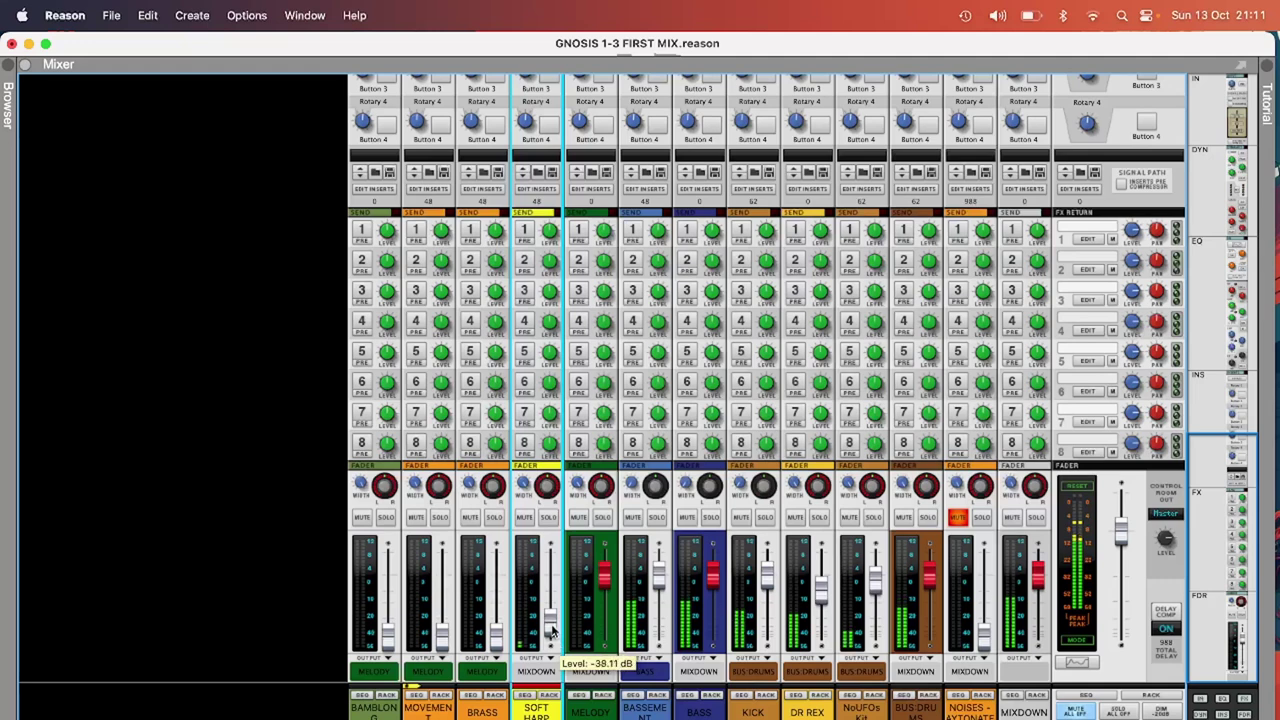
click(441, 641)
drag(441, 641, 442, 597)
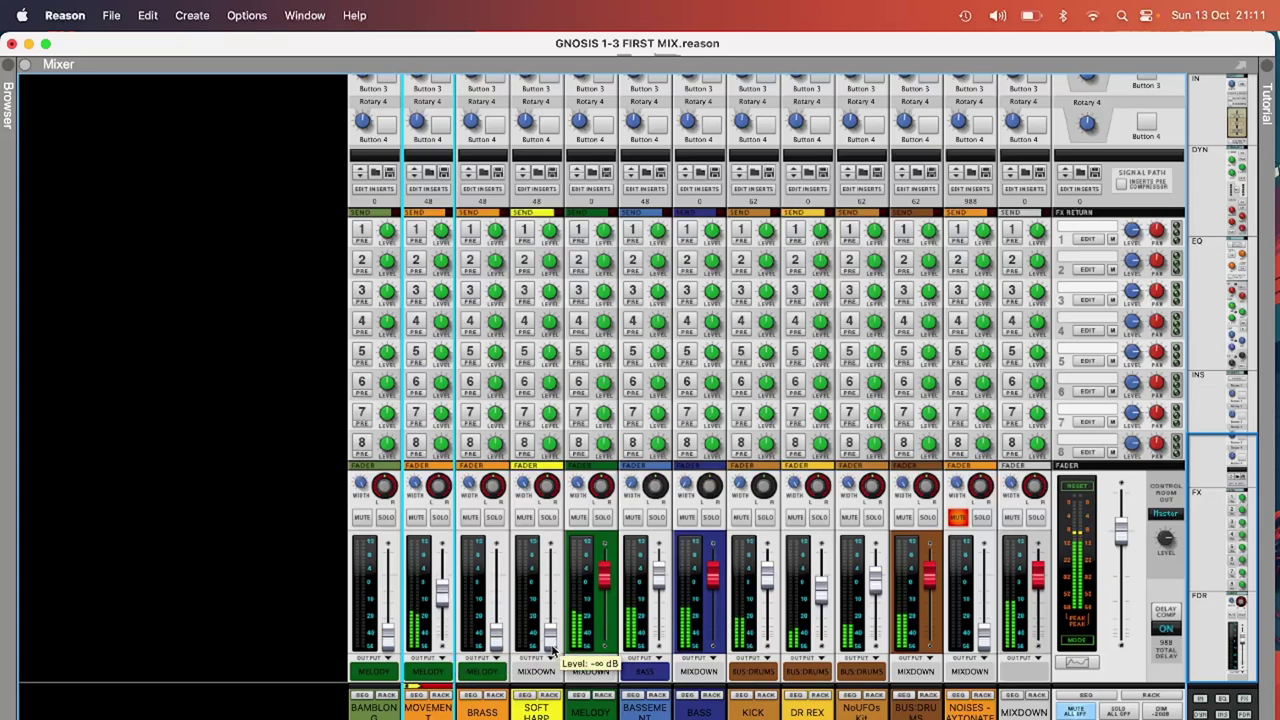
drag(555, 645, 549, 597)
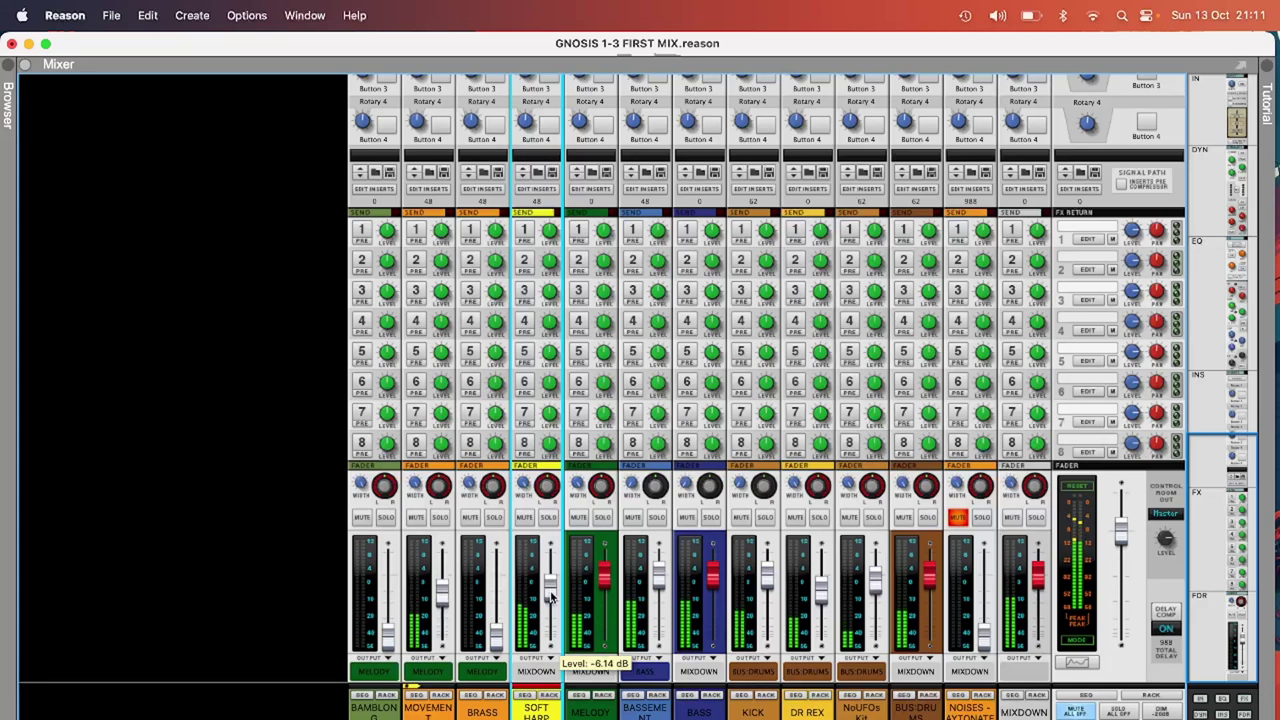
click(443, 600)
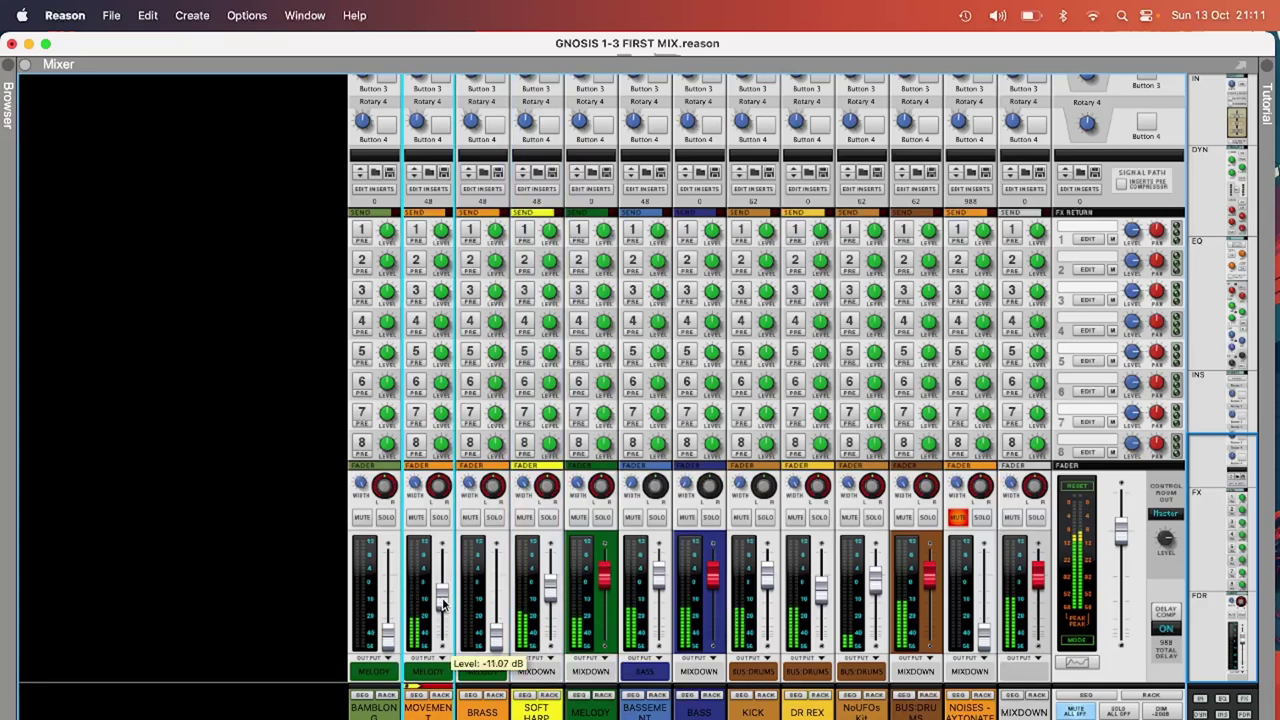
drag(443, 600, 443, 605)
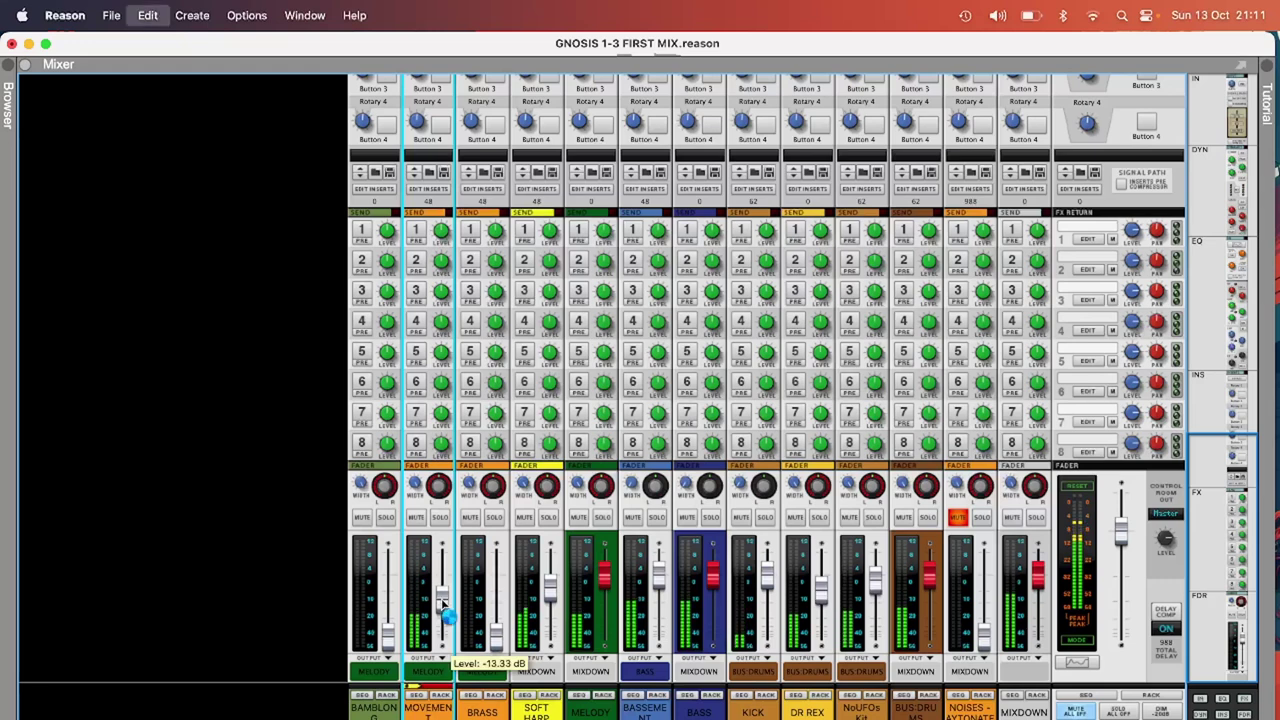
Step: Raise the BRASS fader to about -2.4 dB and pan BRASS opposite to MOVEMENT, with MOVEMENT's pan at 31
drag(496, 632, 498, 591)
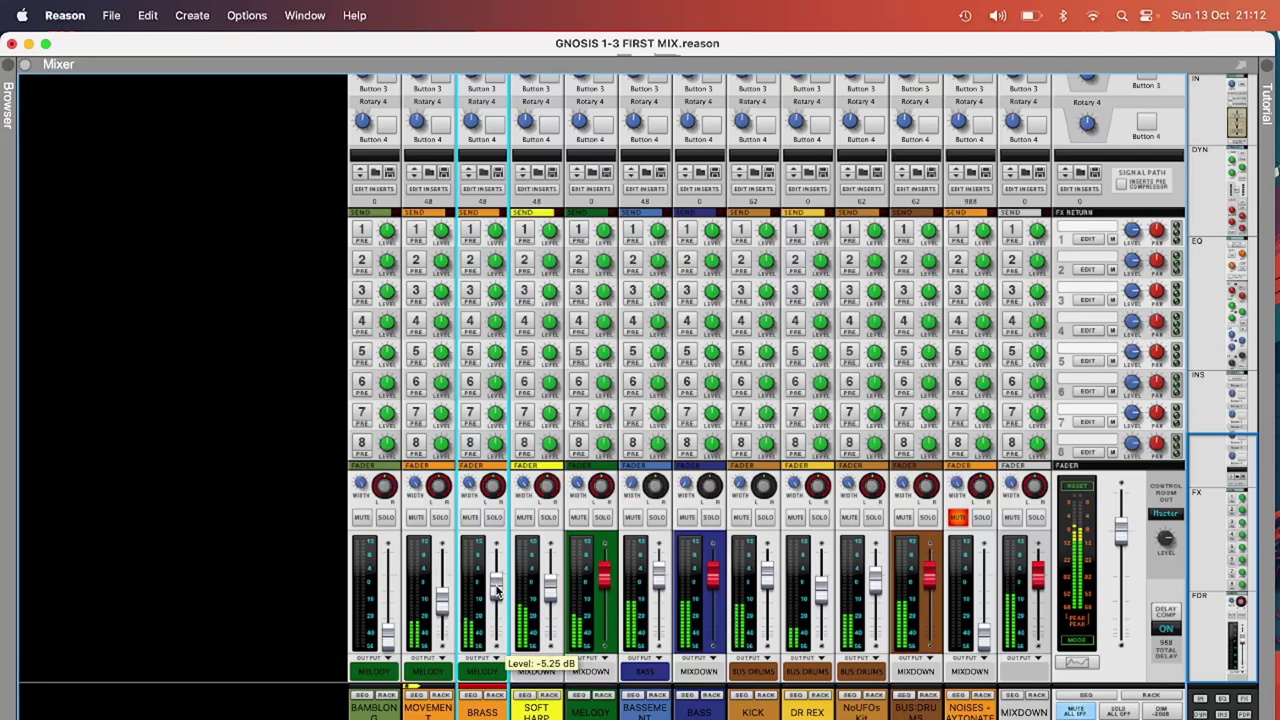
drag(490, 497, 427, 482)
click(430, 486)
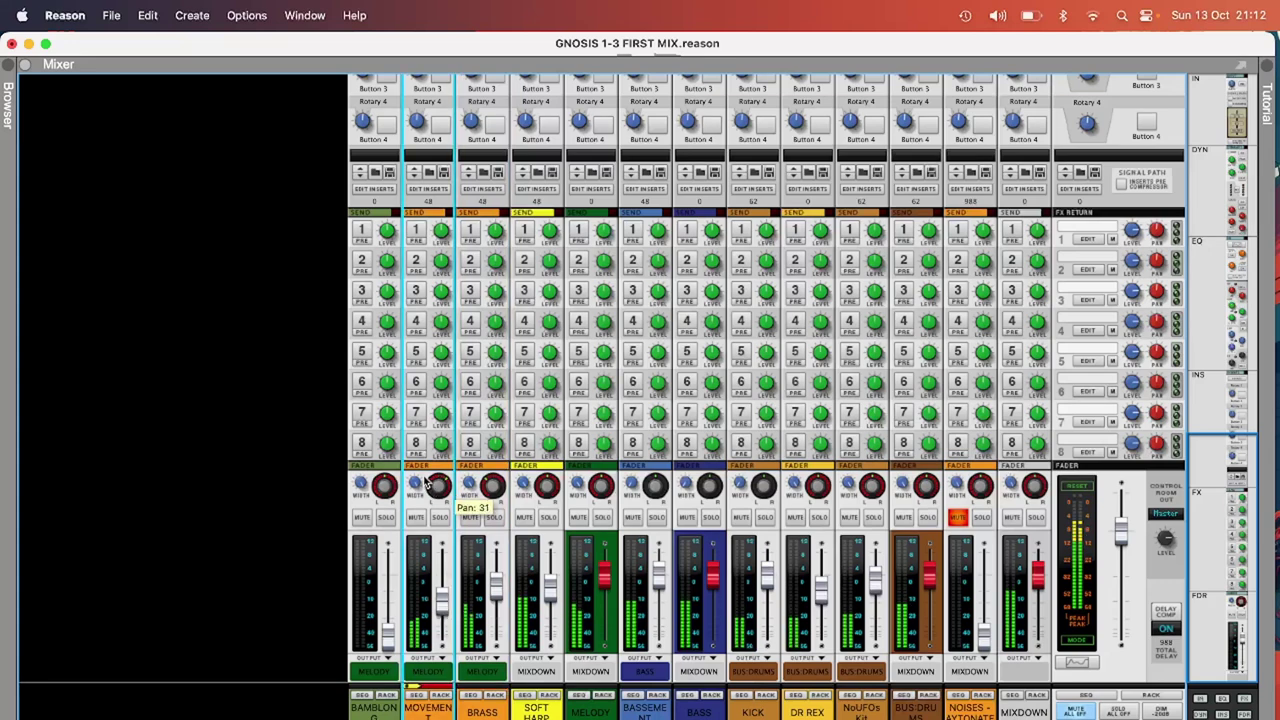
click(500, 597)
drag(500, 596, 501, 592)
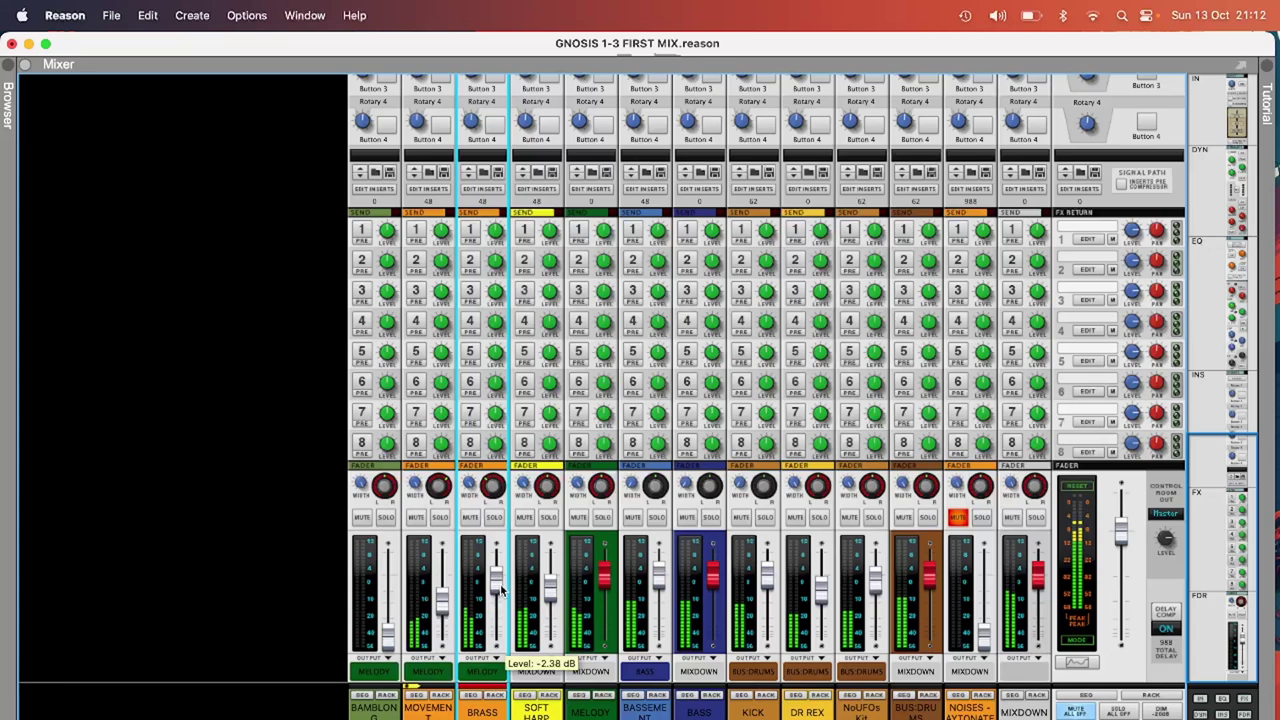
Step: Raise the BAMBLONG fader partway, and unmute the NOISES - AYTONATE channel with its fader raised partway
click(390, 632)
mouse_move(390, 632)
mouse_down()
mouse_move(391, 575)
mouse_move(396, 616)
mouse_up()
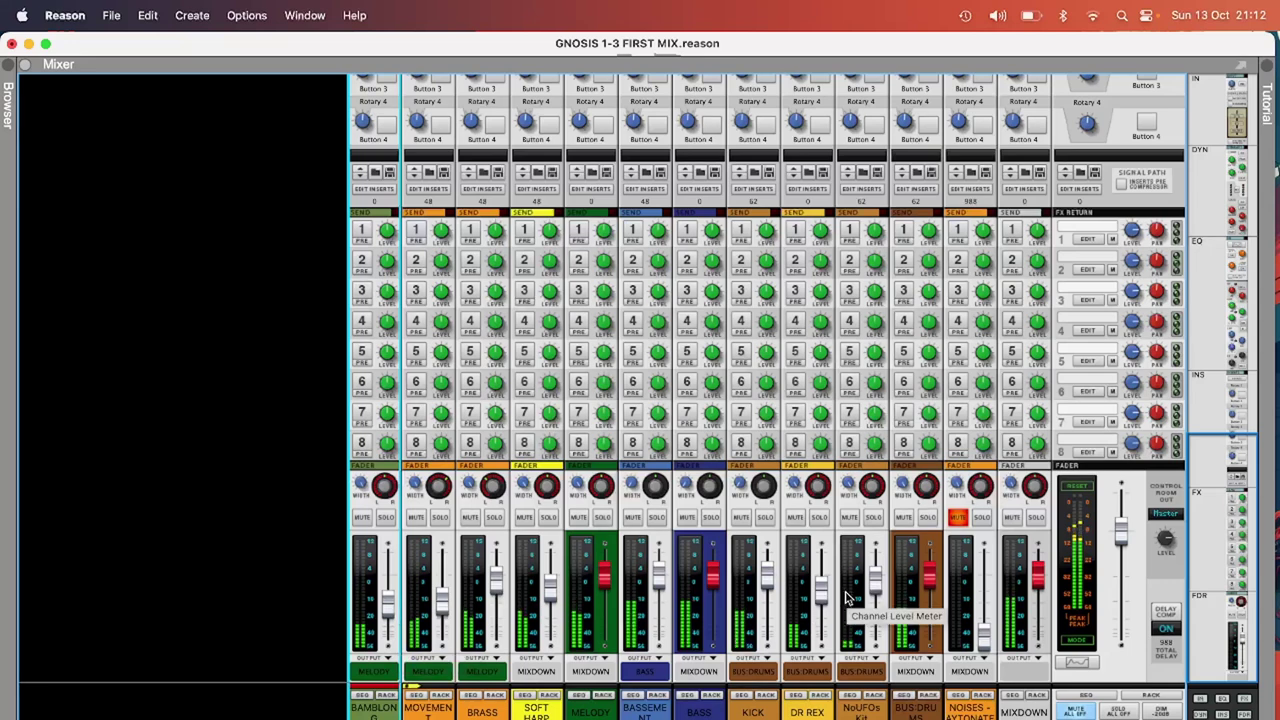
click(957, 520)
drag(986, 641, 993, 605)
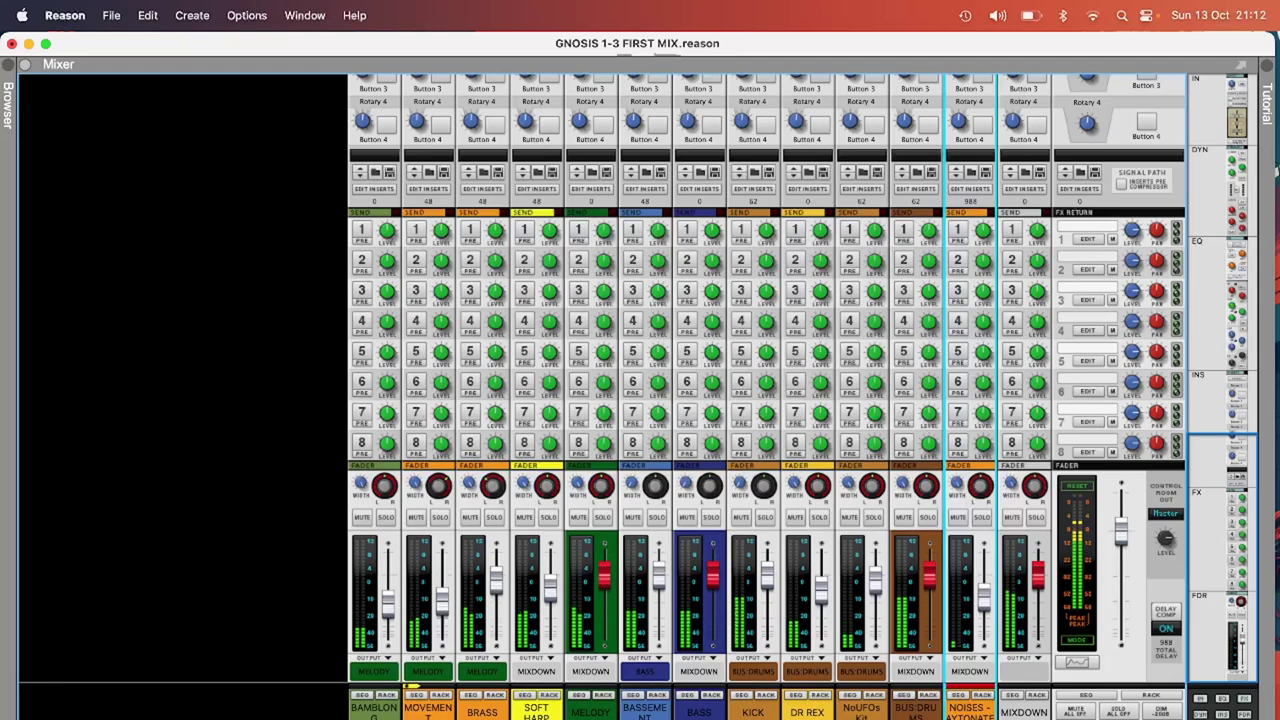
key(super+Tab)
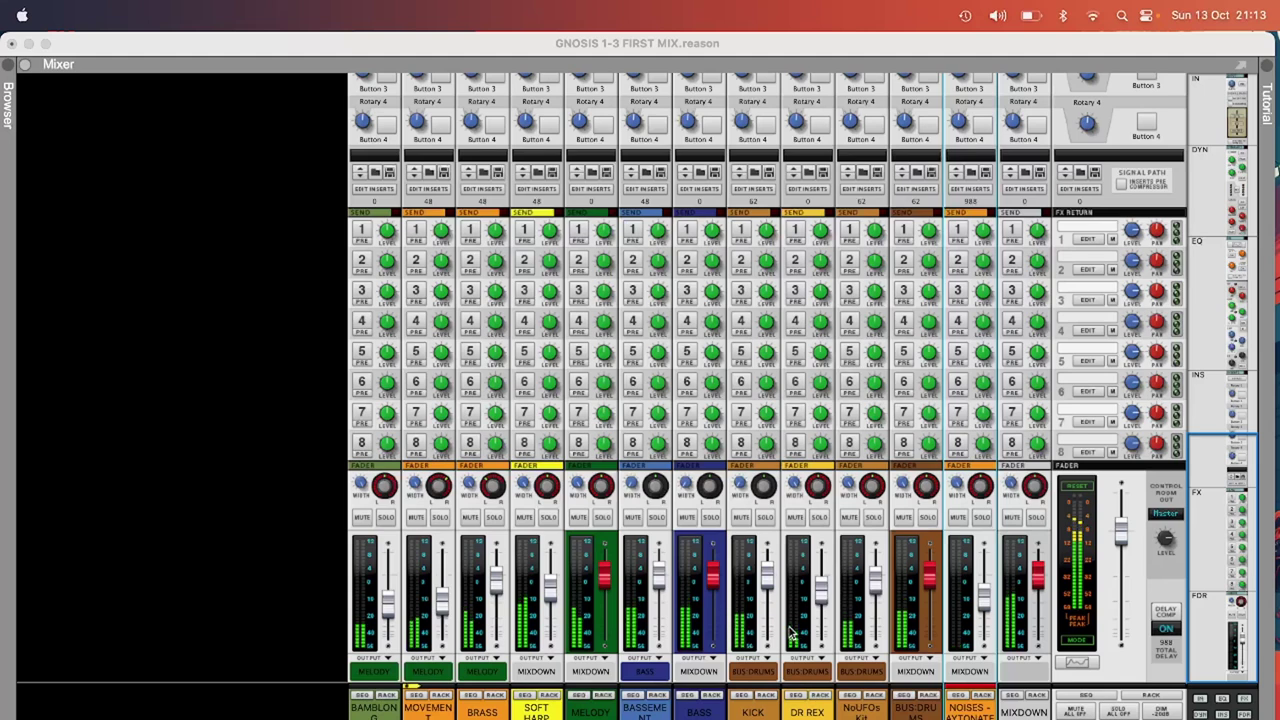
click(727, 643)
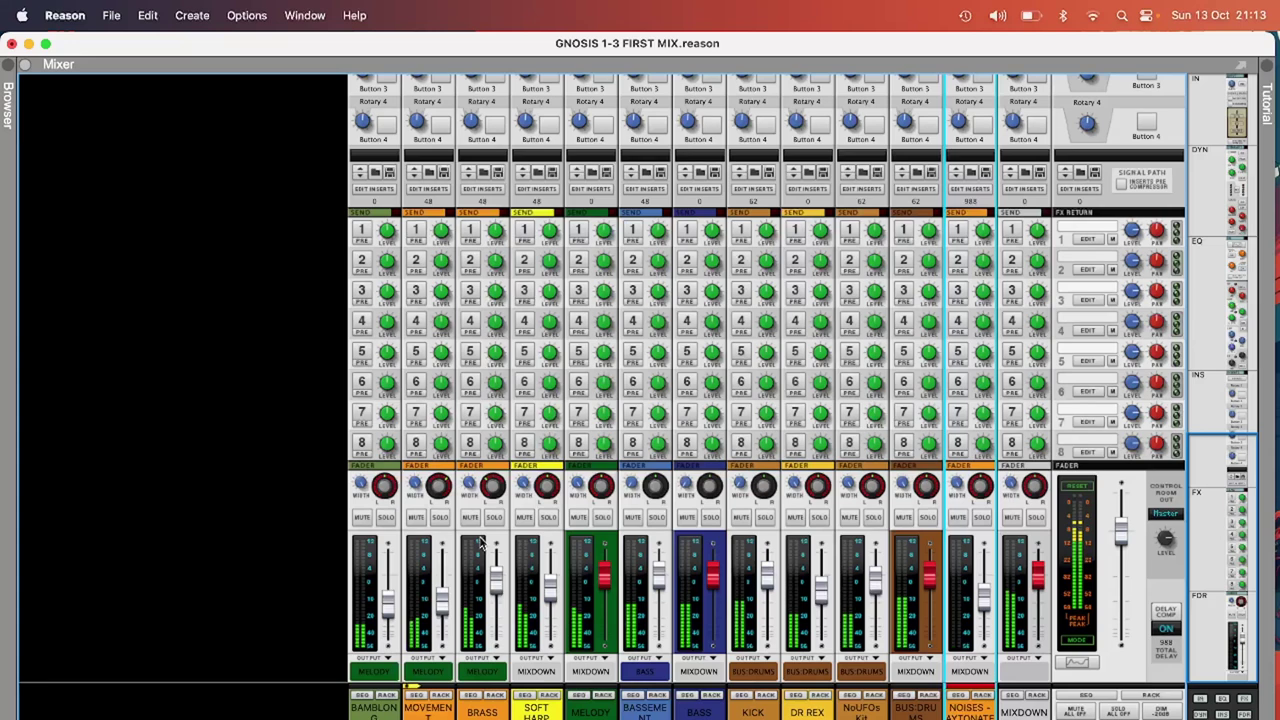
Step: Move the MOVEMENT channel between BRASS and SOFT HARP in the mixer and save the song
click(430, 713)
drag(428, 712, 487, 712)
key(super+s)
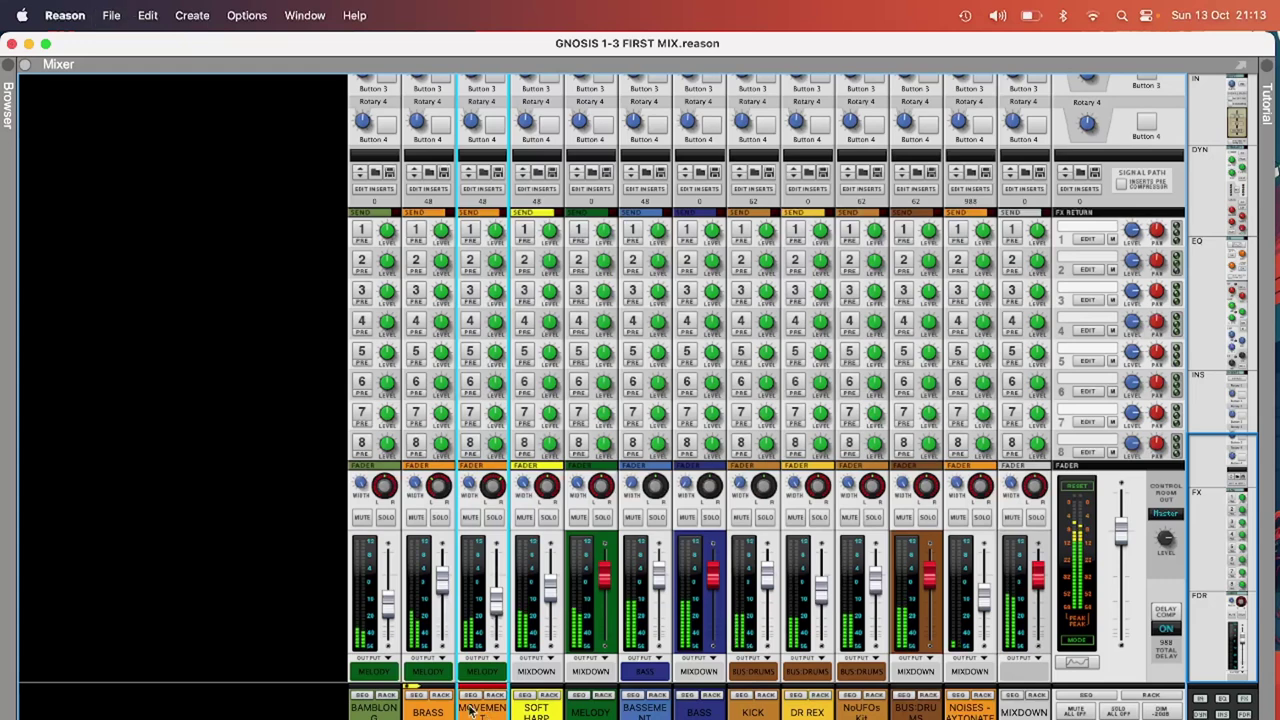
shift+click(447, 596)
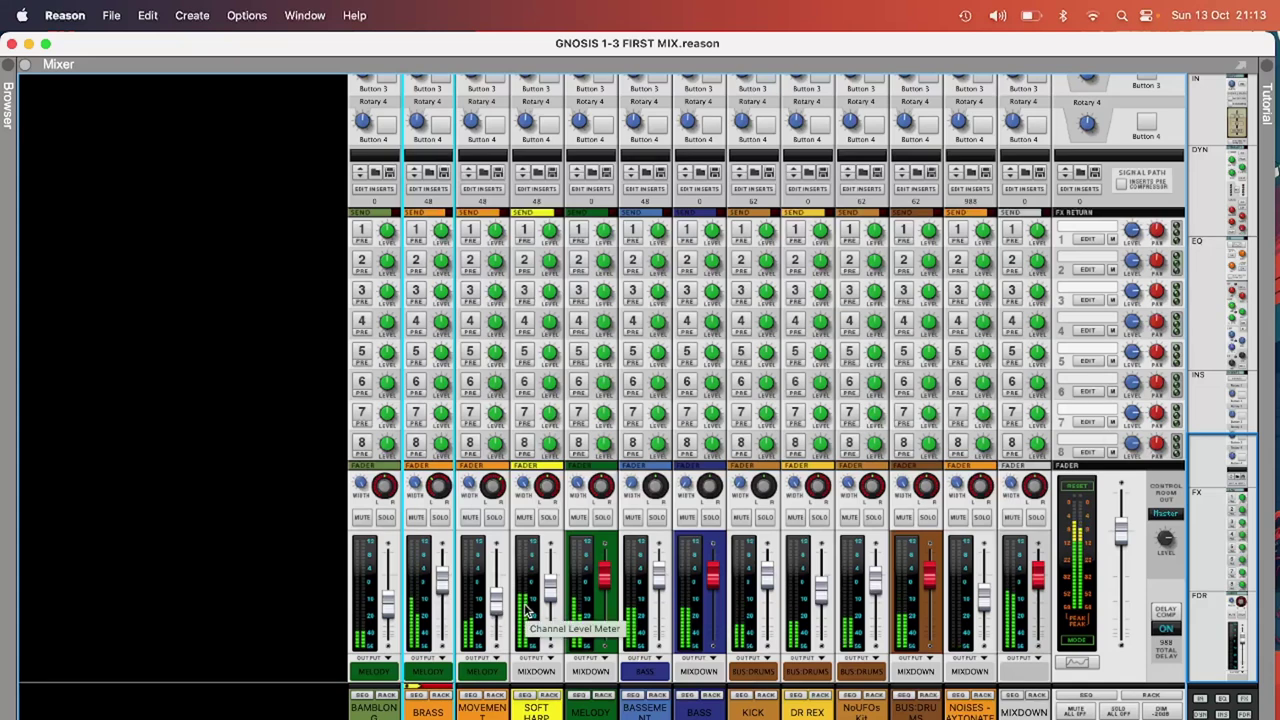
key(super+Tab)
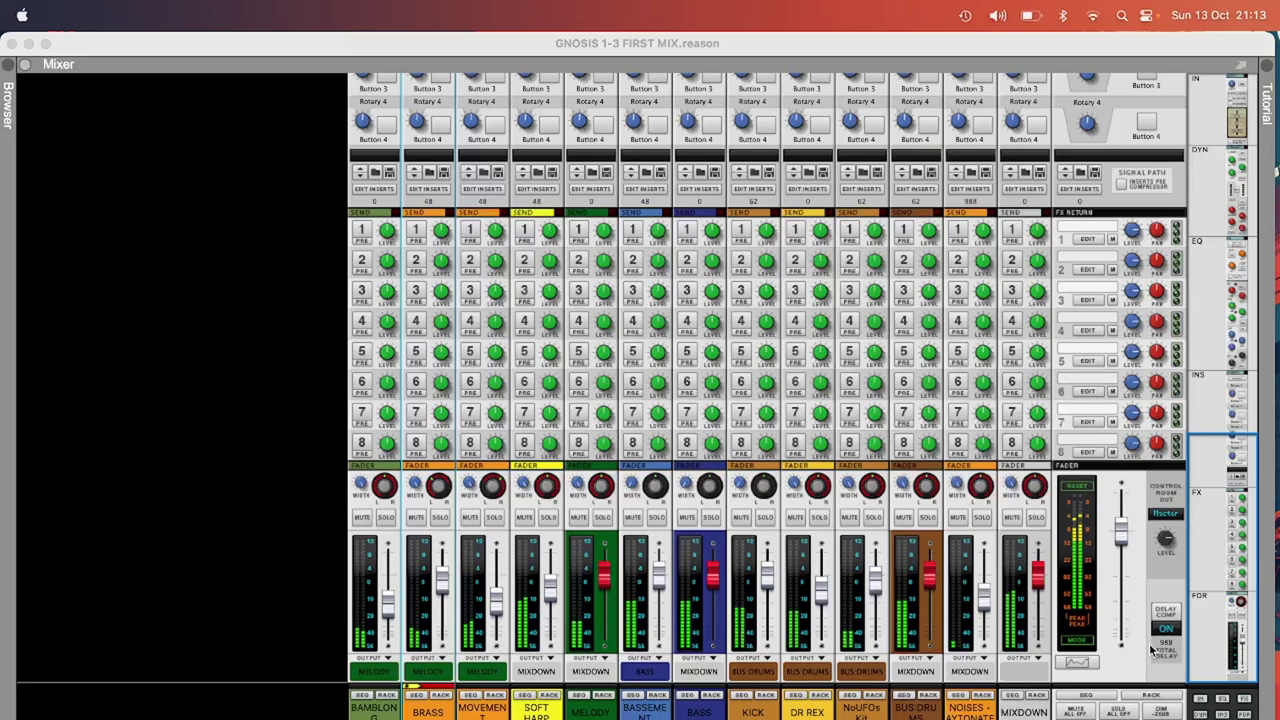
Step: Fade the mix out by lowering the master fader to near the end of its travel
click(830, 630)
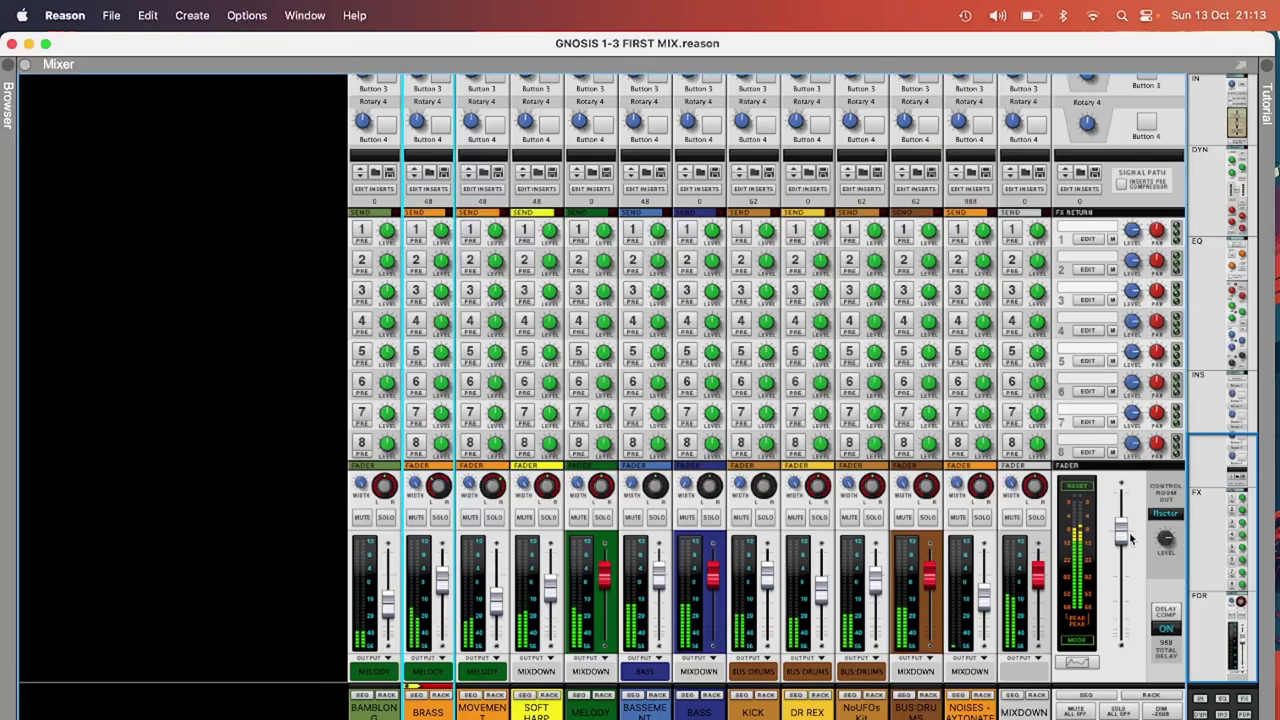
drag(1124, 545, 1123, 628)
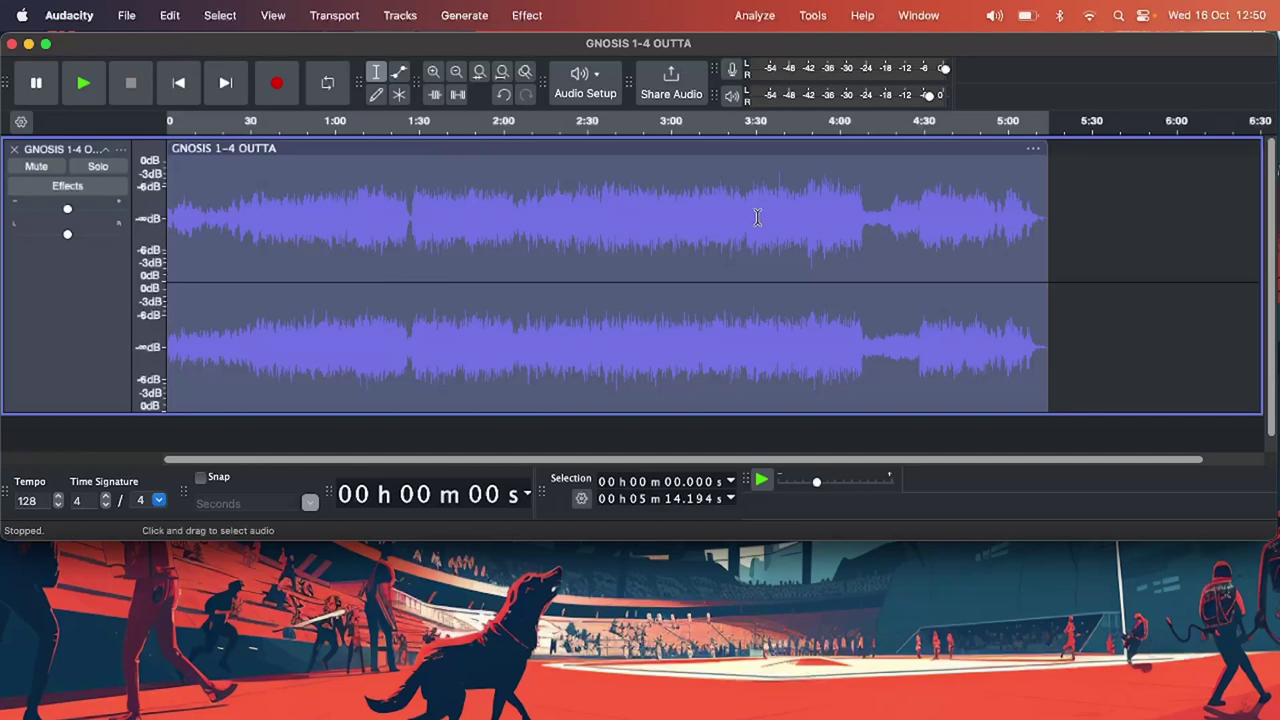
Step: In Audacity, examine the peaks in the GNOSIS 1-4 OUTTA waveform around 3:38, up close and in the context of the surrounding section
scroll(776, 211, up, 1)
scroll(776, 211, up, 2)
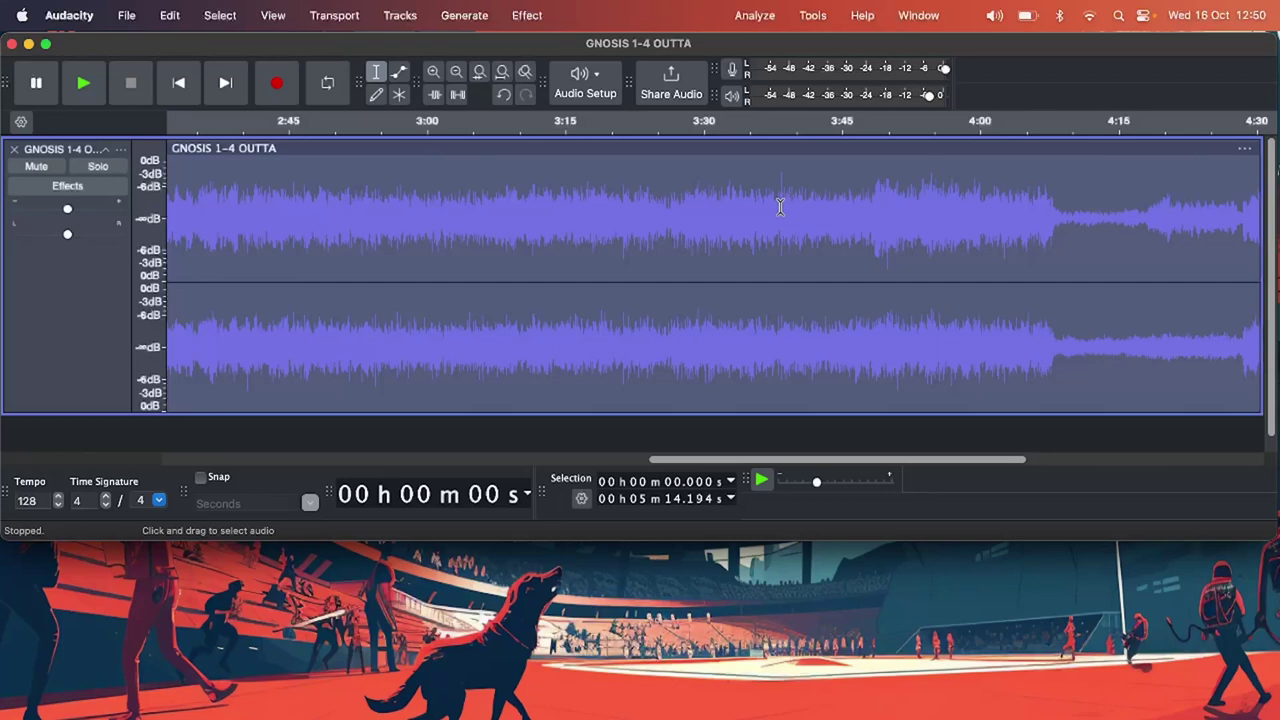
scroll(780, 206, up, 3)
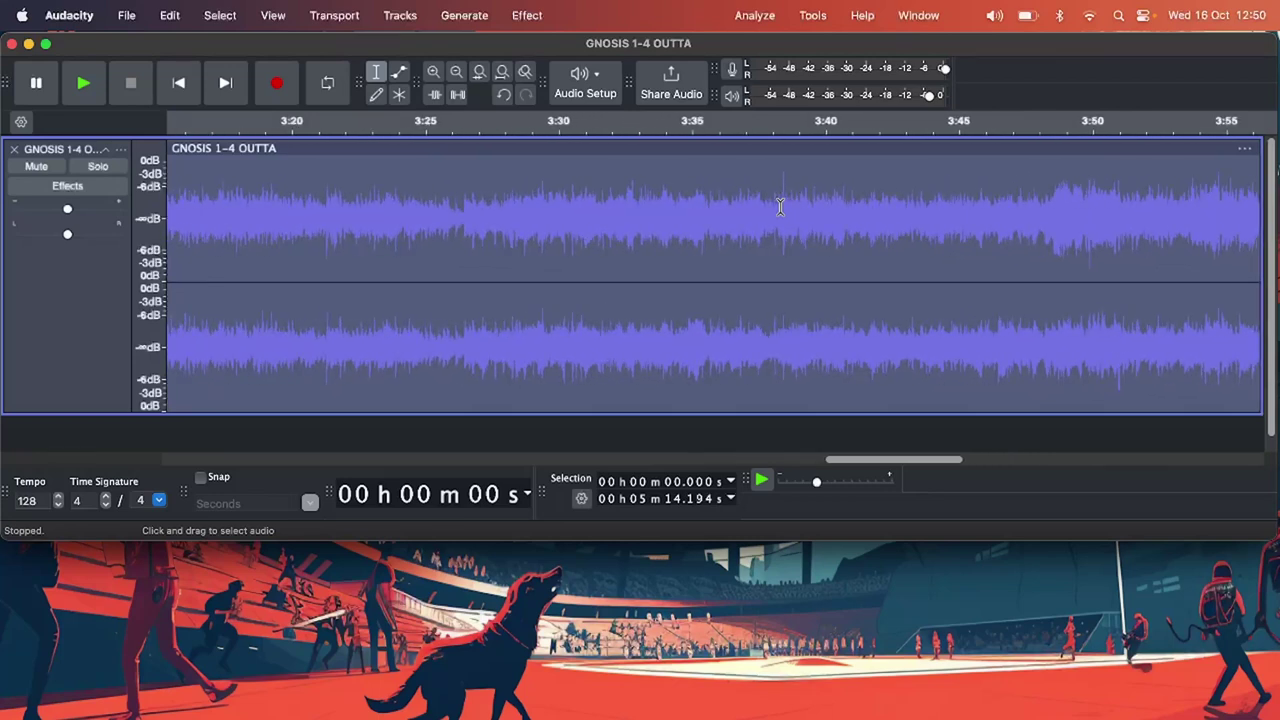
scroll(780, 206, down, 3)
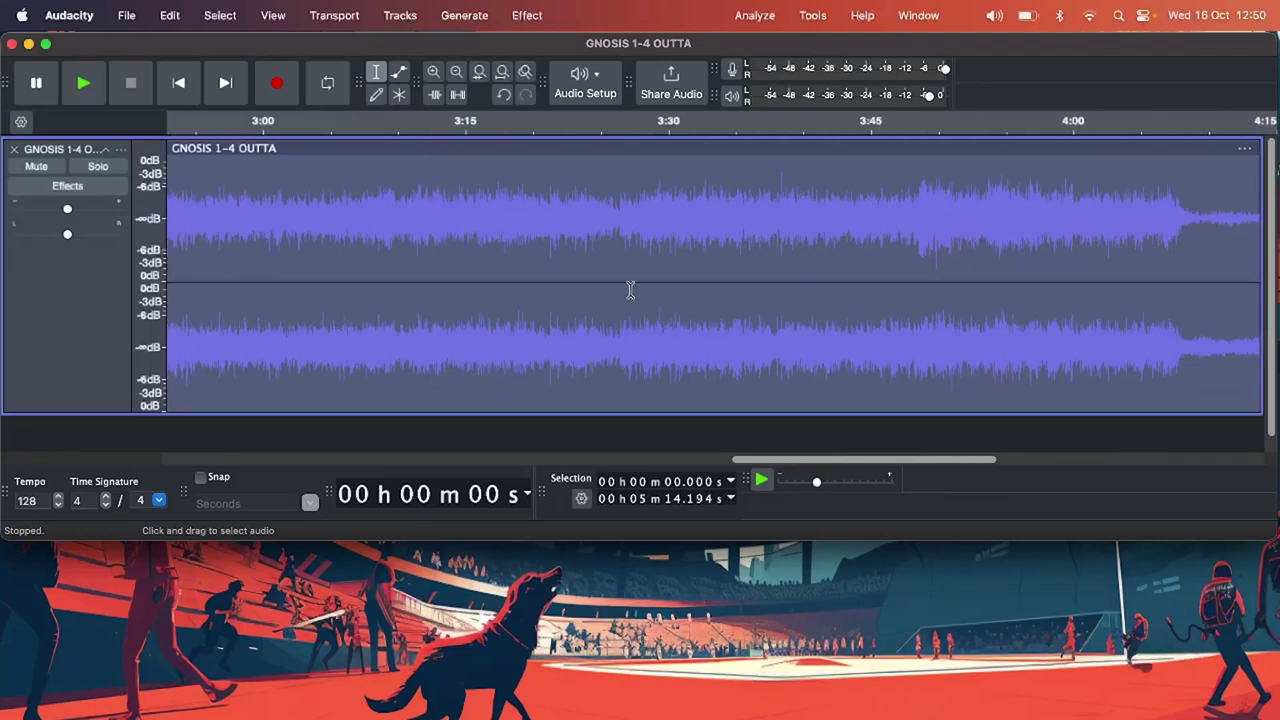
scroll(630, 290, down, 2)
scroll(630, 290, down, 3)
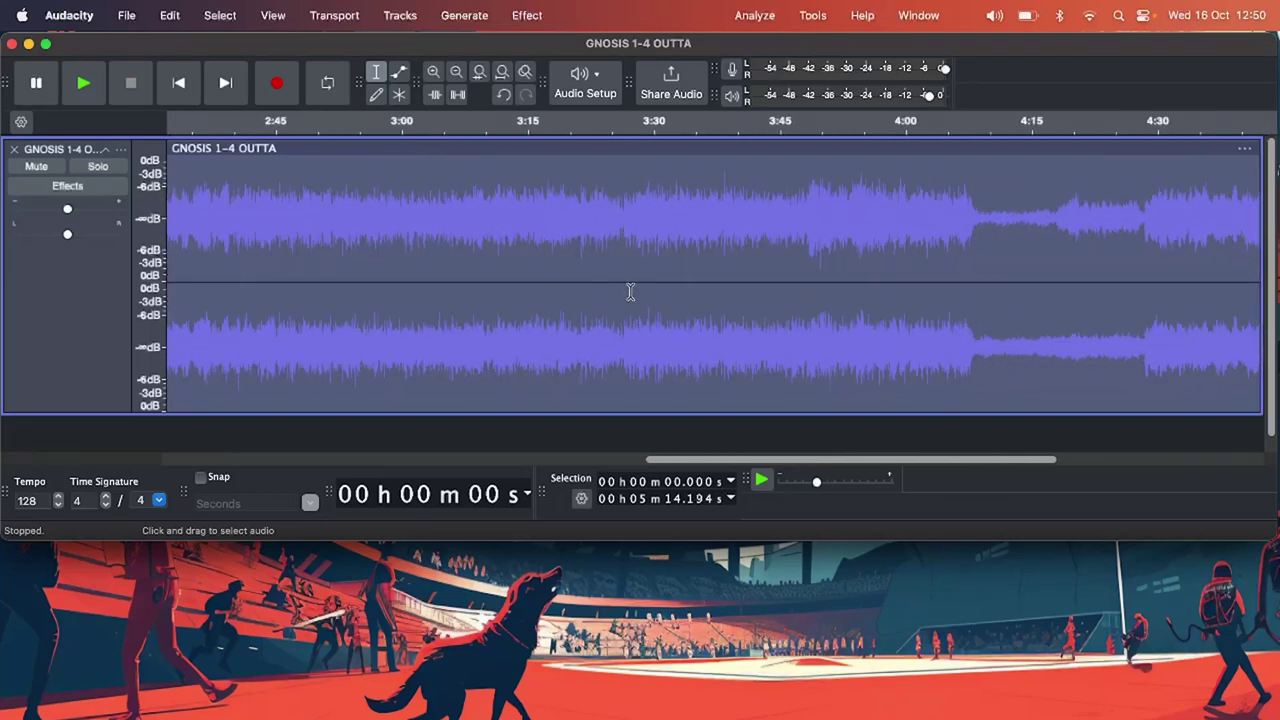